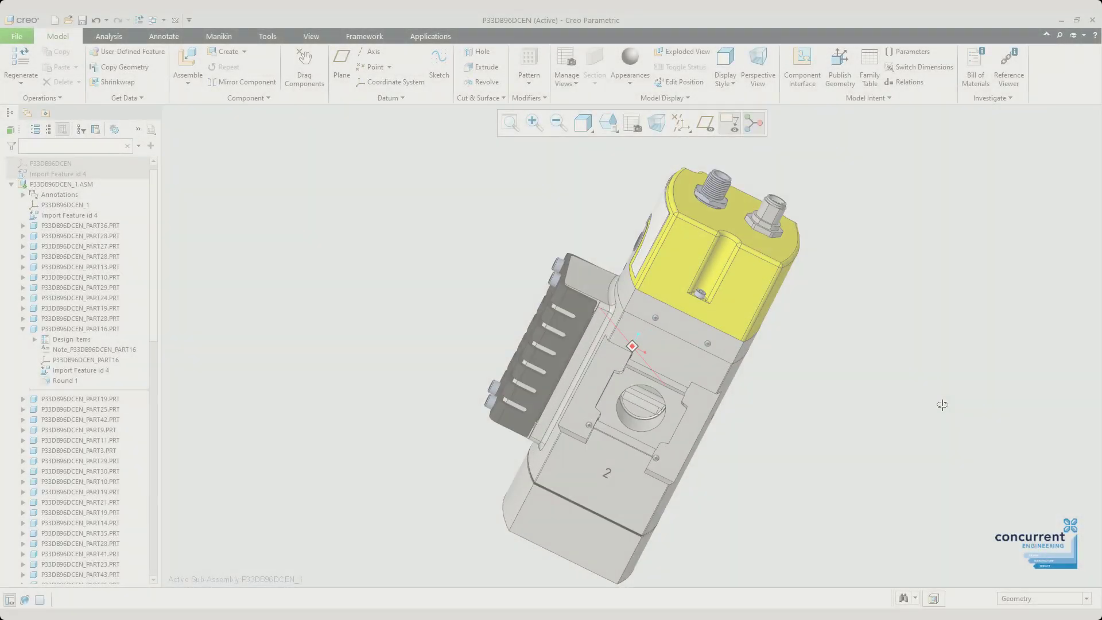
{"action": "middle_click_drag", "start_coordinate": [943, 405], "coordinate": [682, 482]}
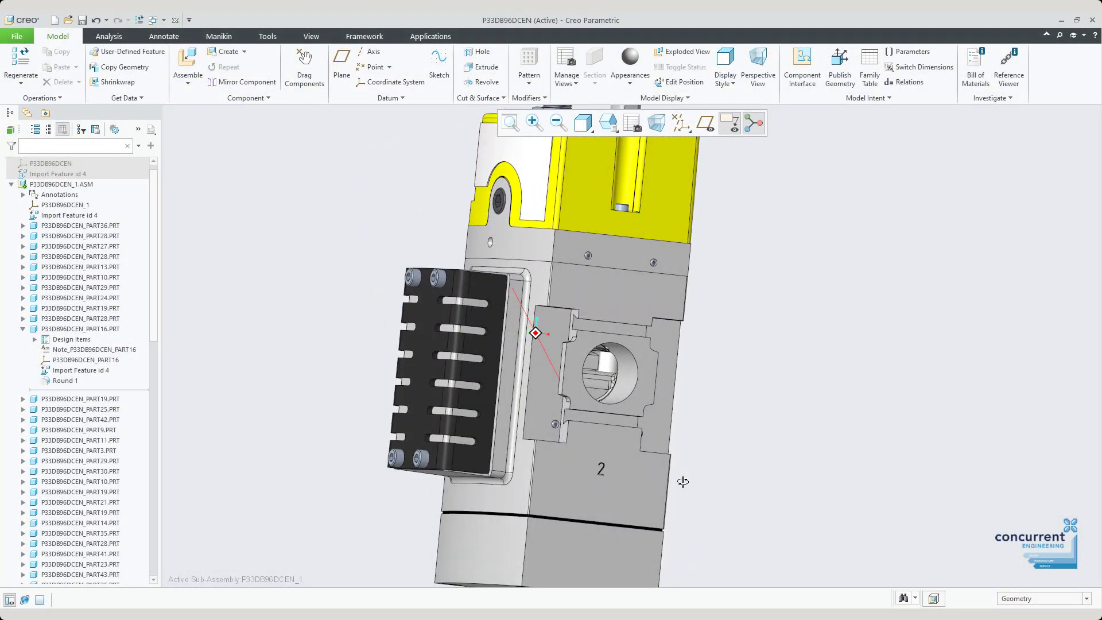
{"action": "left_click", "coordinate": [631, 474]}
{"action": "left_click", "coordinate": [704, 435]}
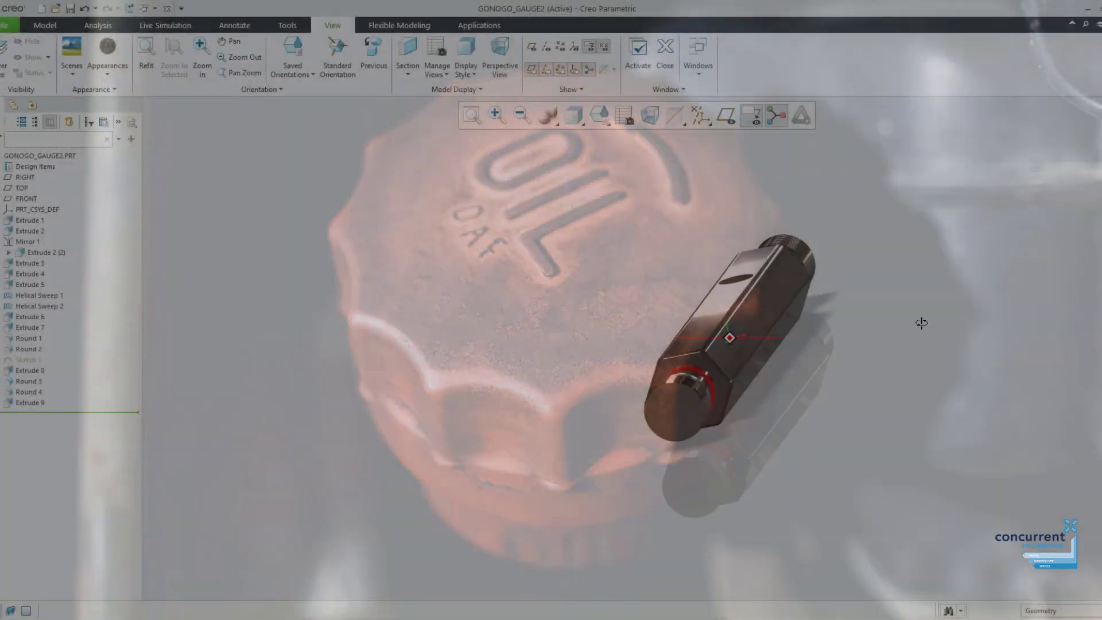
{"action": "mouse_move", "coordinate": [920, 322]}
{"action": "middle_mouse_down"}
{"action": "mouse_move", "coordinate": [1010, 301]}
{"action": "mouse_move", "coordinate": [1034, 329]}
{"action": "middle_mouse_up"}
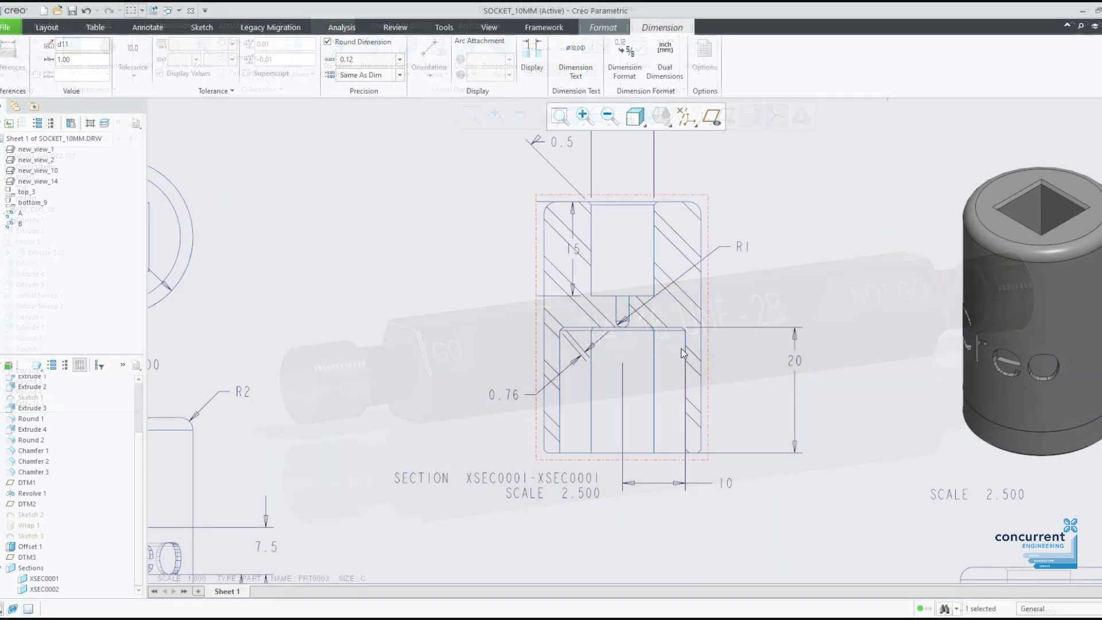
{"action": "left_click", "coordinate": [608, 261]}
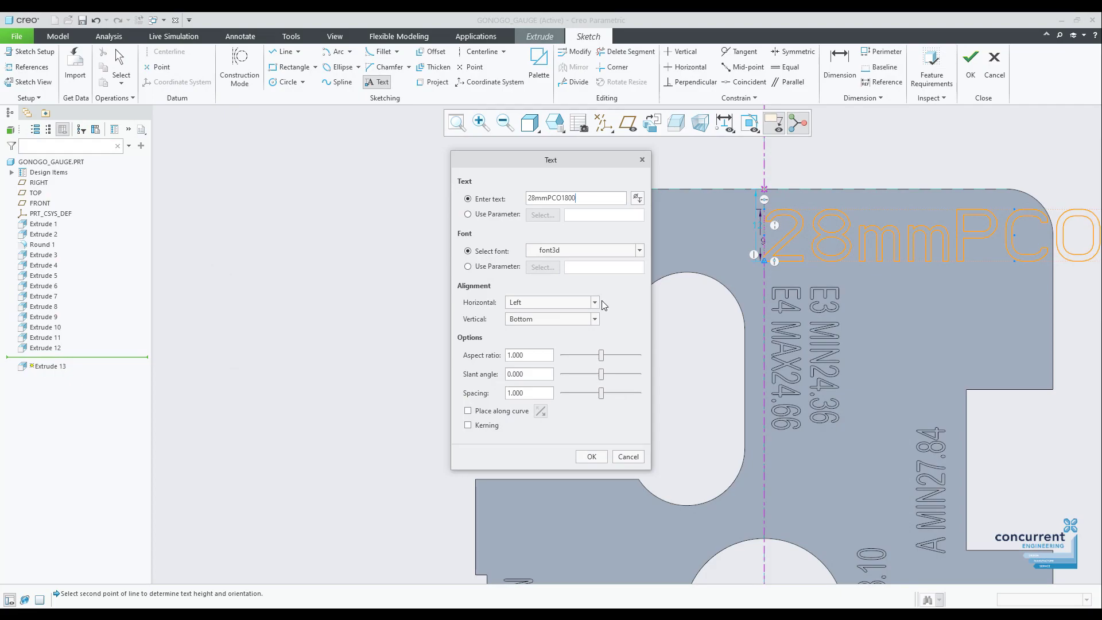
Center the 28mmPCO1800 text horizontally, set its font to Arial Rounded MT Pro and its aspect ratio to 0.600
{"action": "left_click", "coordinate": [597, 302]}
{"action": "left_click", "coordinate": [598, 323]}
{"action": "left_click", "coordinate": [637, 250]}
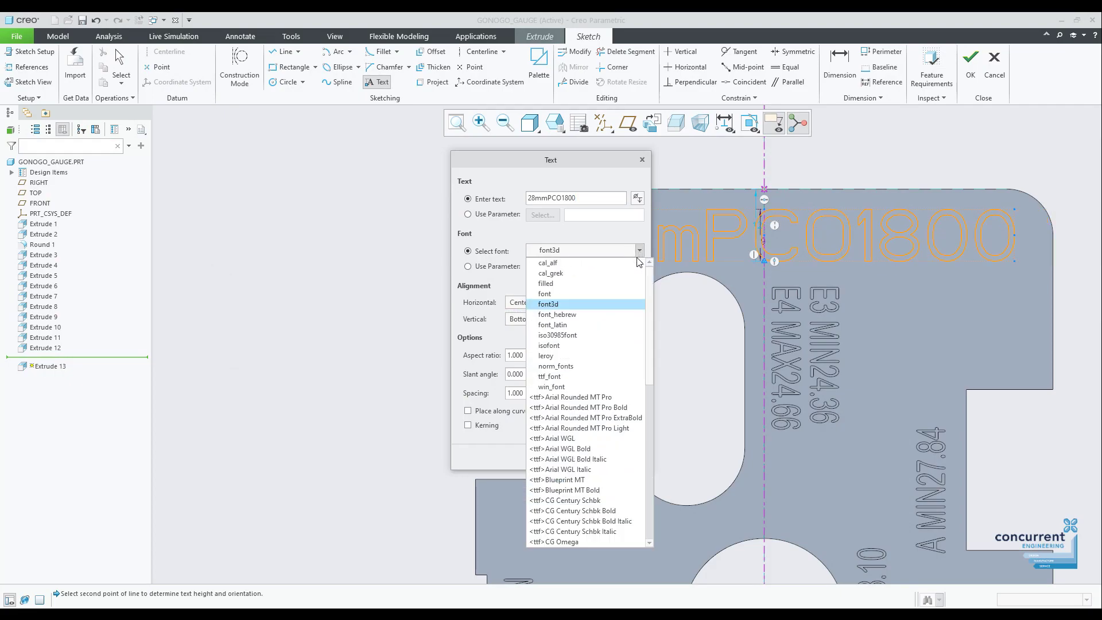
{"action": "left_click", "coordinate": [617, 394]}
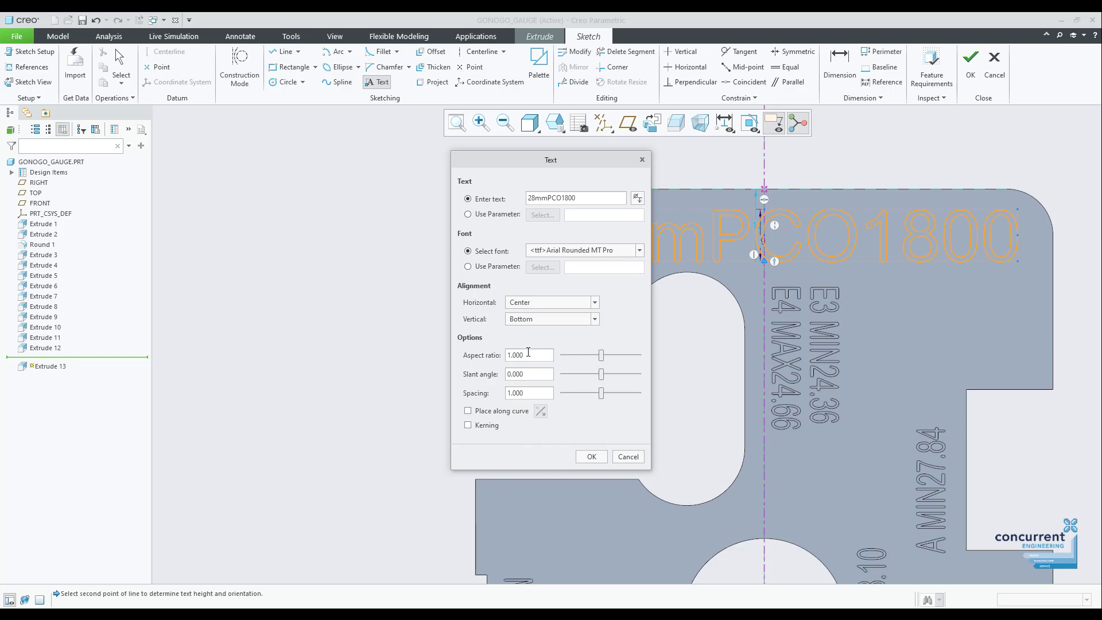
{"action": "type", "text": "0.600"}
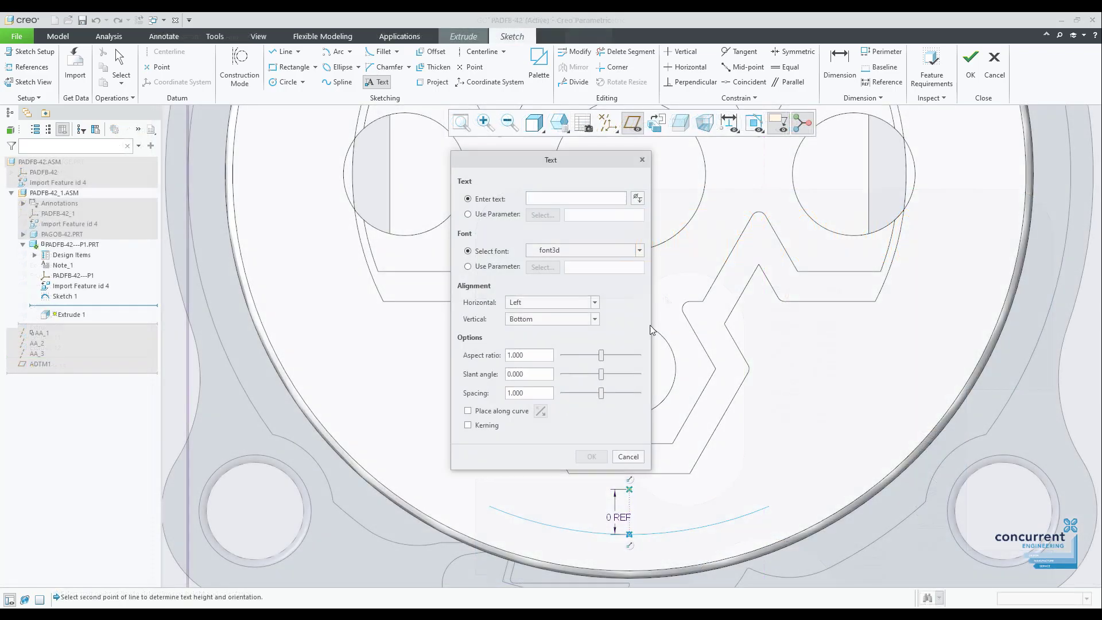
Enter PADFB-42 as the sketch text and center it horizontally
{"action": "type", "text": "PADFb"}
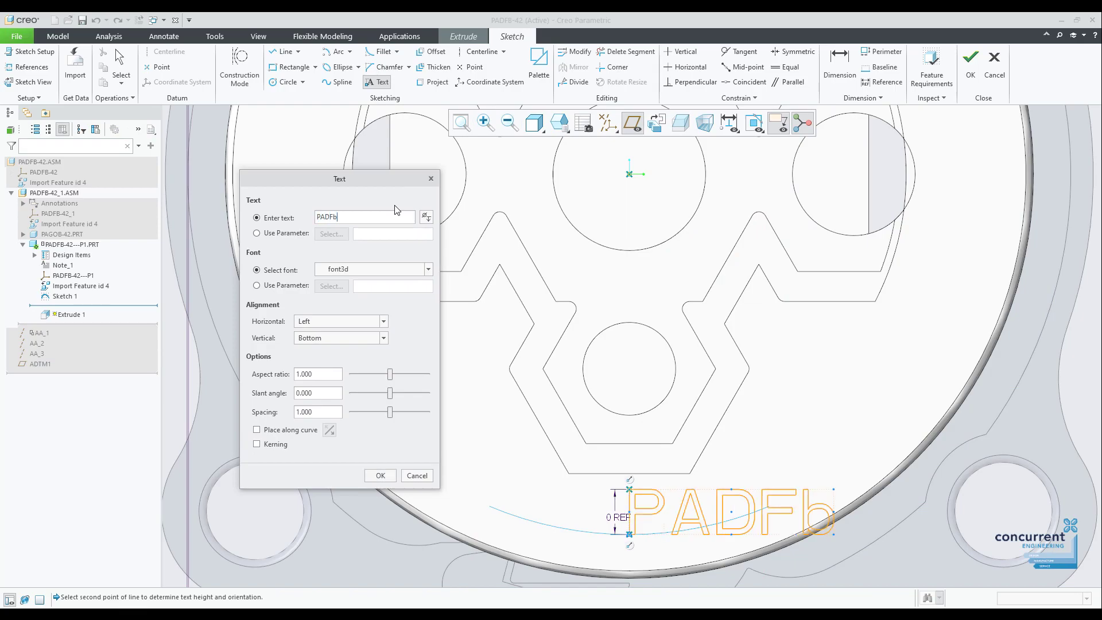
{"action": "type", "text": "-42"}
{"action": "key", "text": "BackSpace"}
{"action": "type", "text": "B"}
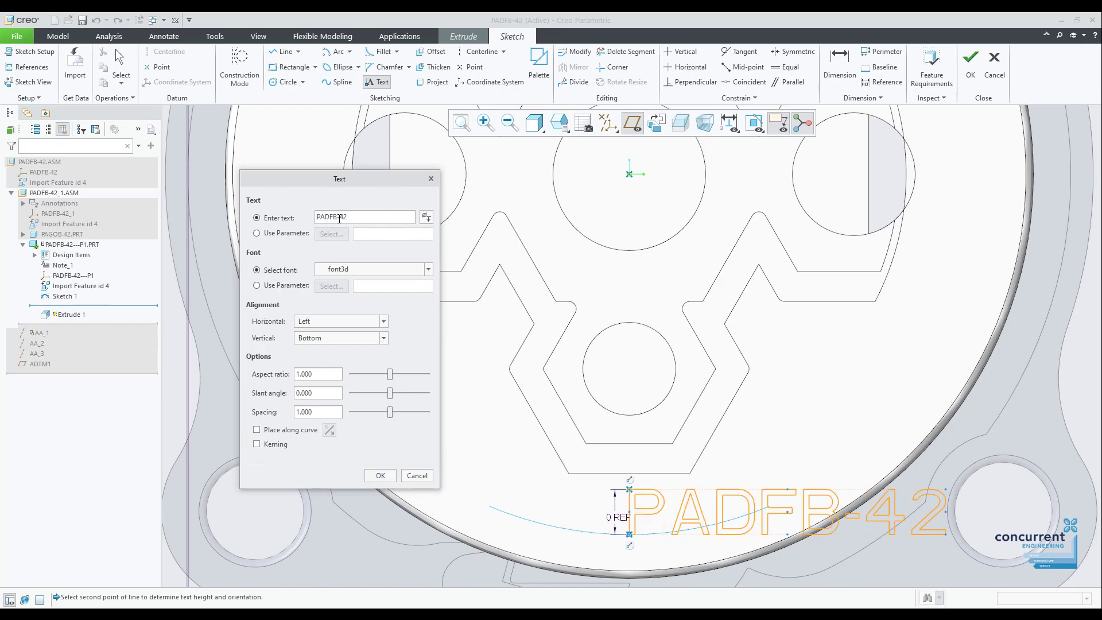
{"action": "left_click", "coordinate": [384, 321]}
{"action": "left_click", "coordinate": [367, 343]}
Try the Blueprint MT font on the PADFB-42 text and replace it with CG Century Schbk
{"action": "left_click", "coordinate": [428, 269]}
{"action": "left_click", "coordinate": [368, 501]}
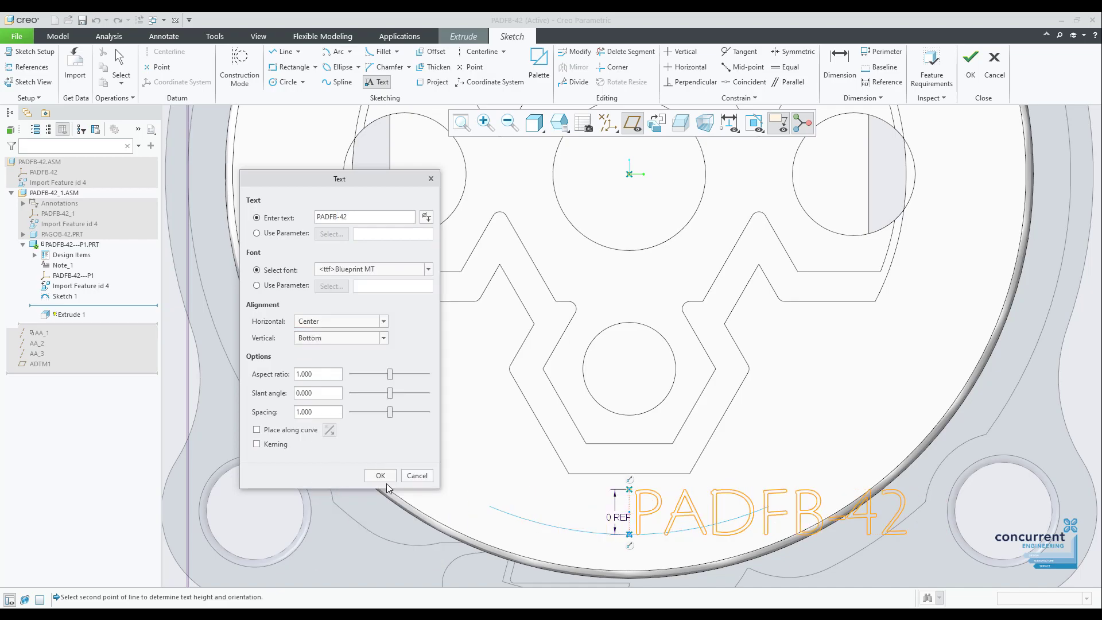
{"action": "left_click", "coordinate": [428, 269]}
{"action": "left_click", "coordinate": [391, 523]}
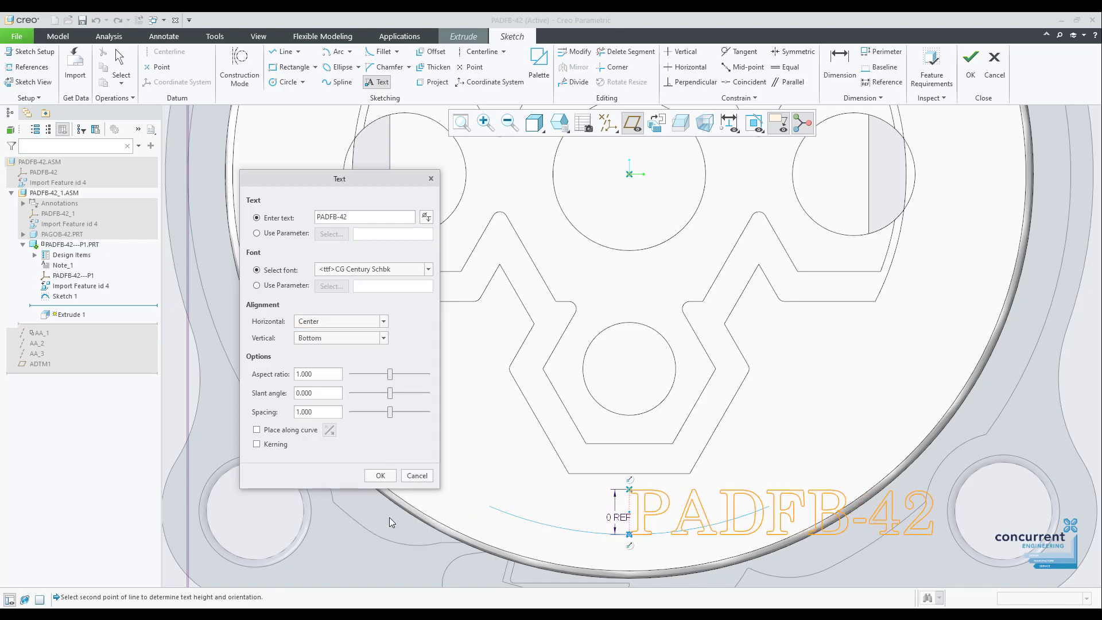
{"action": "left_click", "coordinate": [429, 269]}
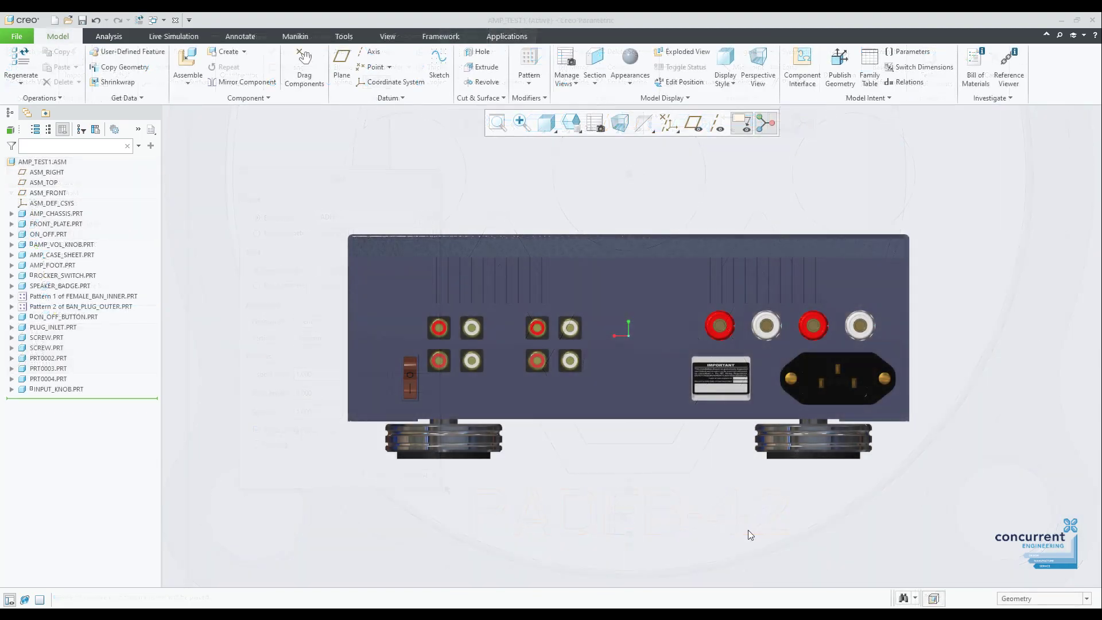
Start a sketch on the amplifier chassis's rear face and draw a vertical centerline between the two groups of sockets
{"action": "left_click", "coordinate": [543, 396]}
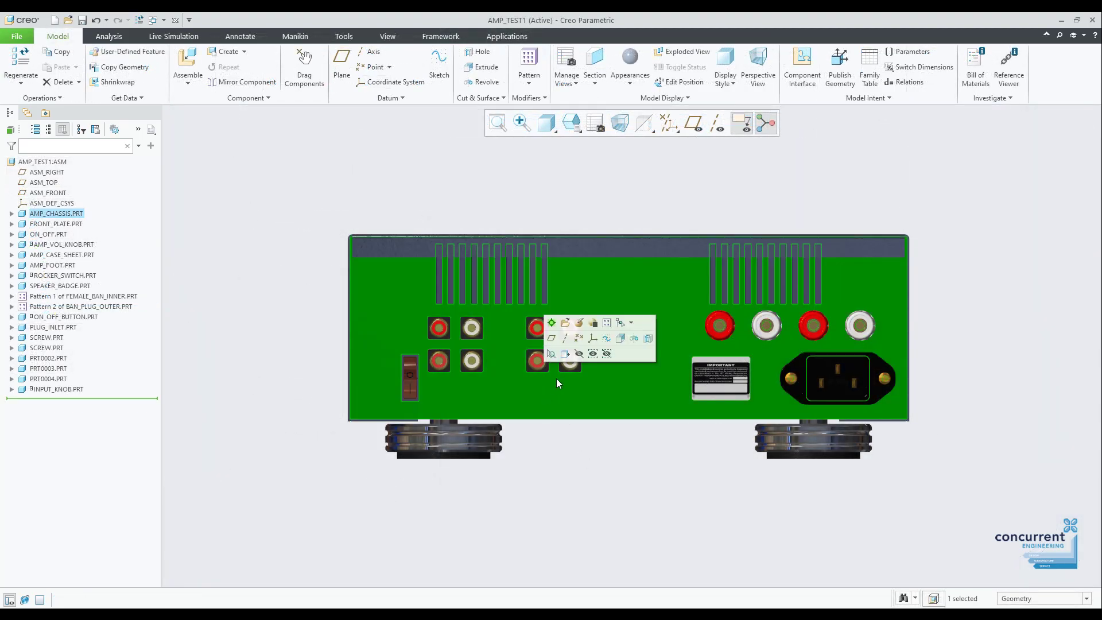
{"action": "left_click", "coordinate": [595, 338]}
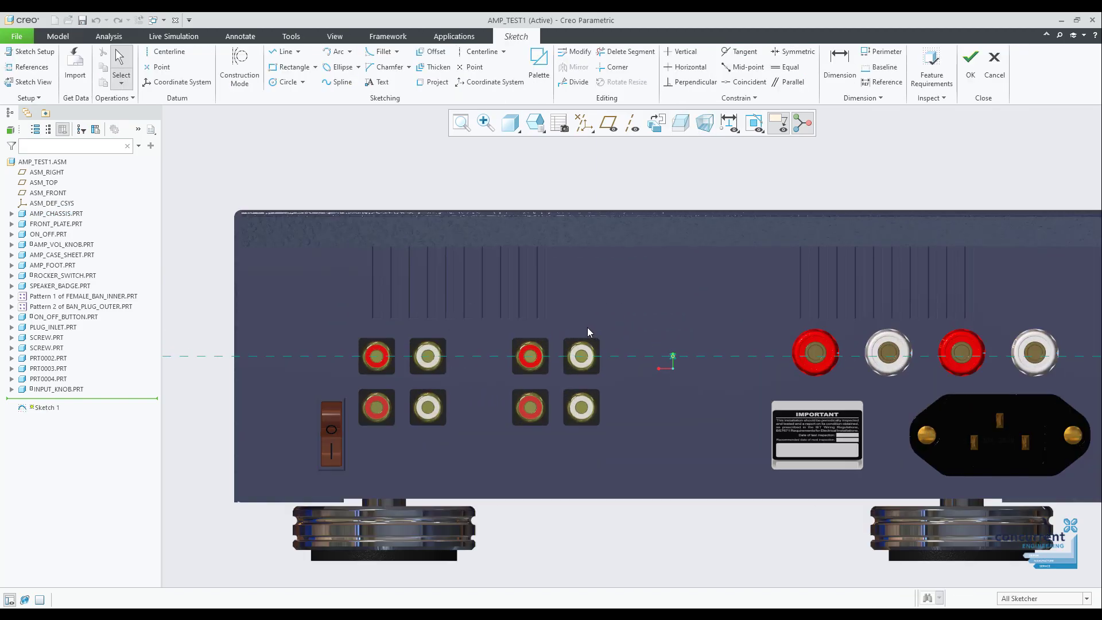
{"action": "left_click", "coordinate": [481, 51]}
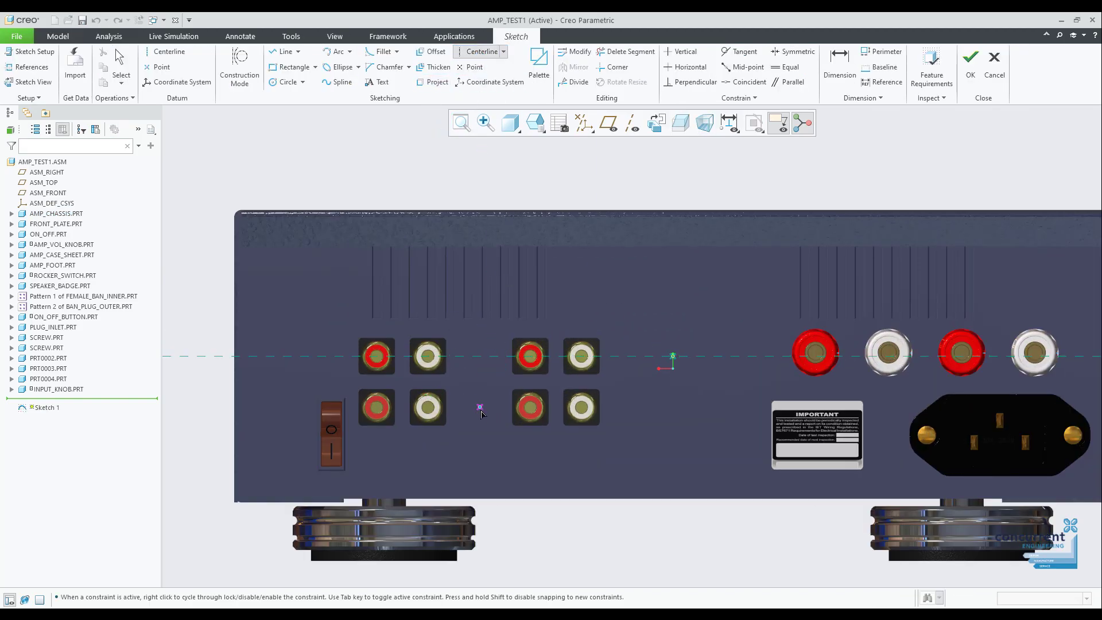
{"action": "left_click", "coordinate": [490, 470]}
{"action": "left_click", "coordinate": [498, 476]}
{"action": "left_click", "coordinate": [487, 469]}
{"action": "left_click", "coordinate": [487, 368]}
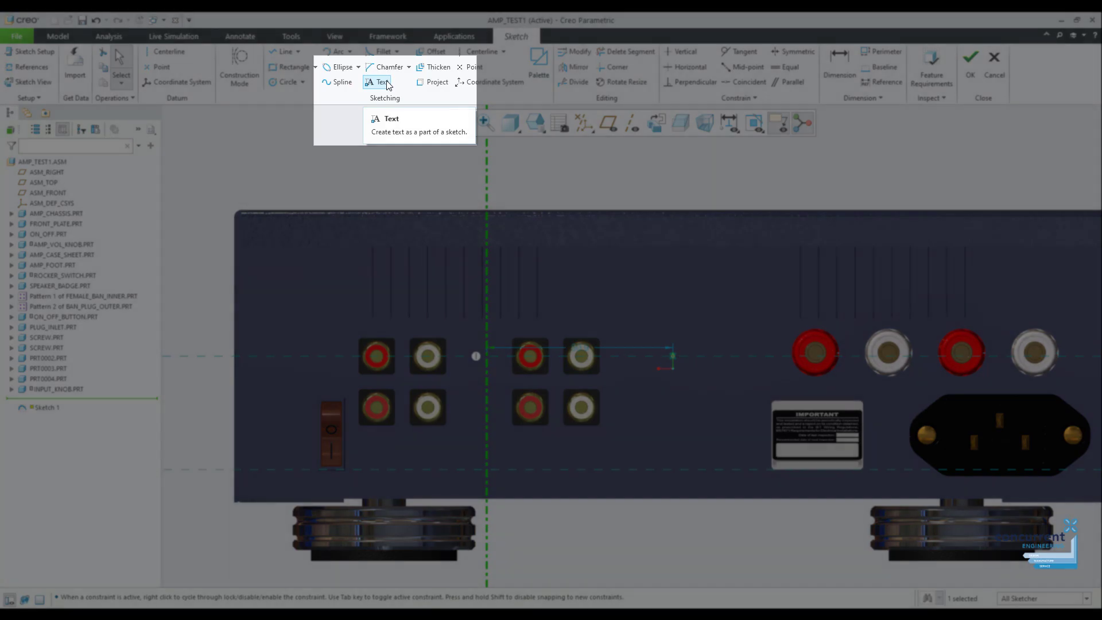
Place sketch text reading "Made in the UK" from the centerline's lower reference point and bring up the text symbol palette
{"action": "left_click", "coordinate": [387, 83]}
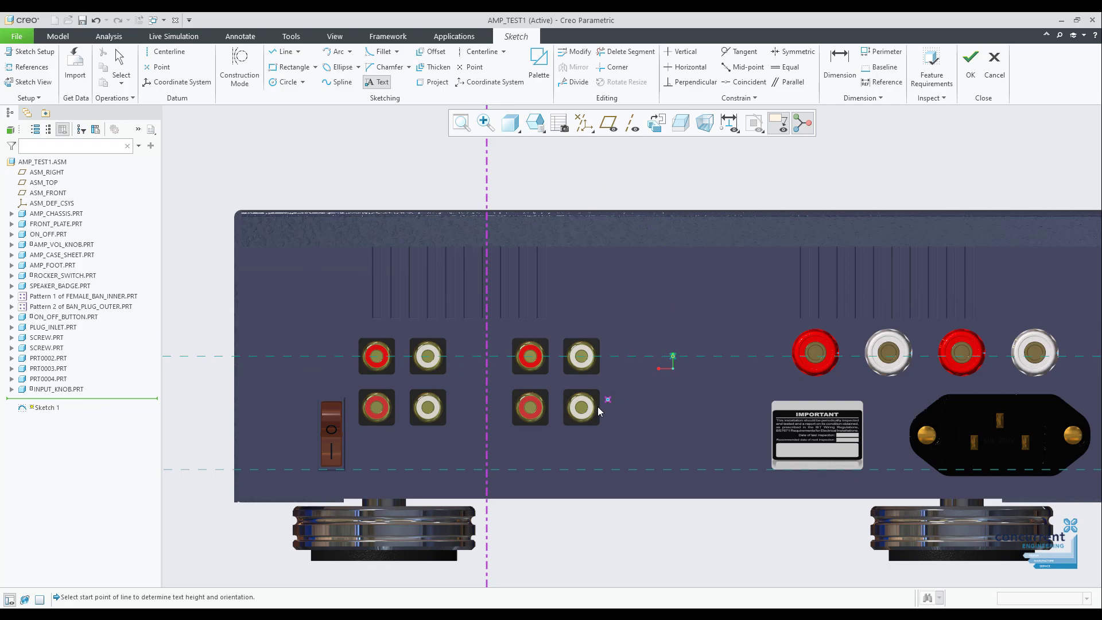
{"action": "left_click", "coordinate": [488, 469]}
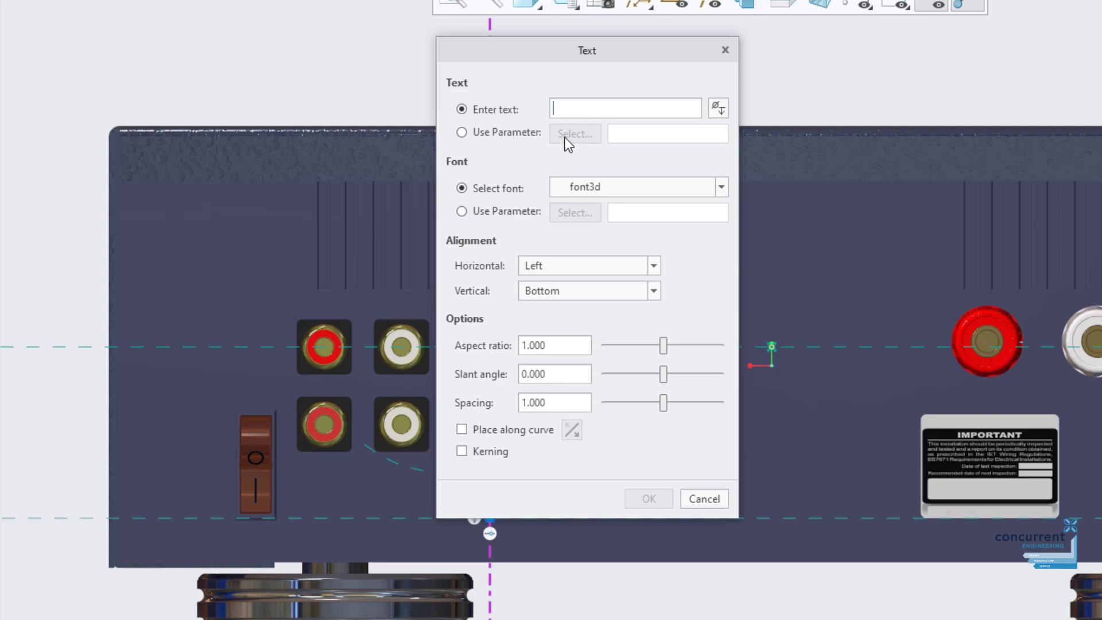
{"action": "left_click", "coordinate": [590, 101]}
{"action": "type", "text": "Made in the"}
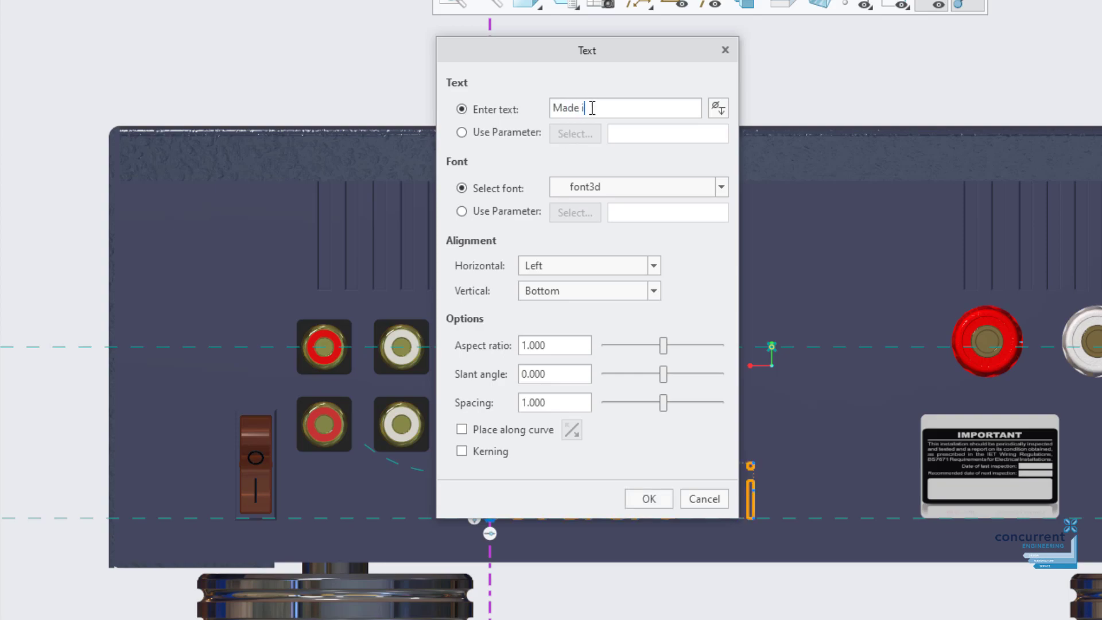
{"action": "type", "text": " UK"}
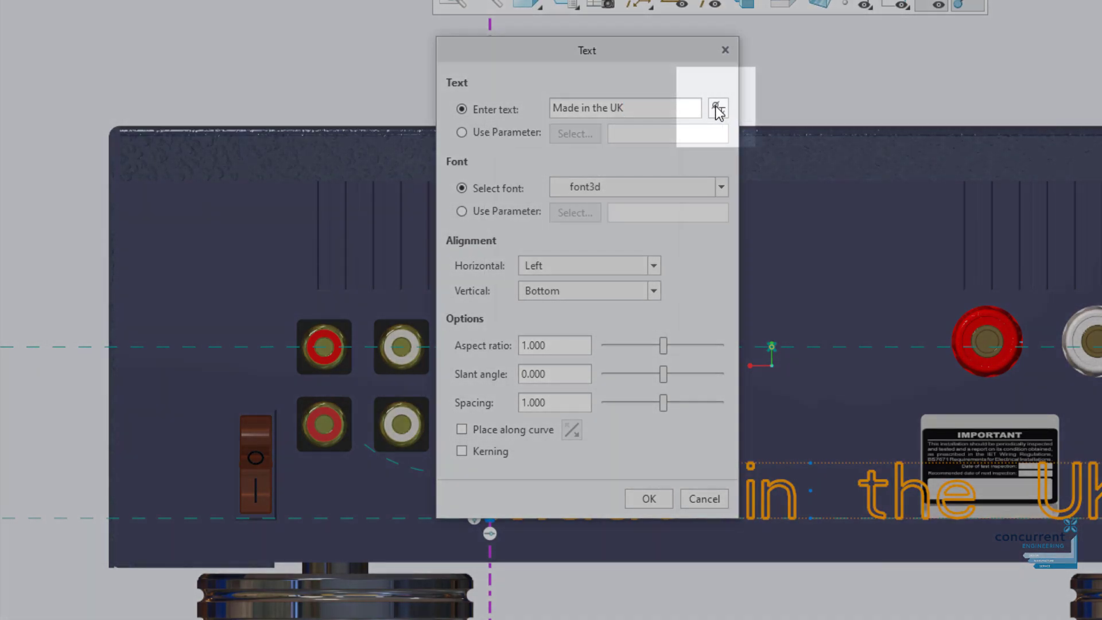
{"action": "left_click", "coordinate": [717, 108]}
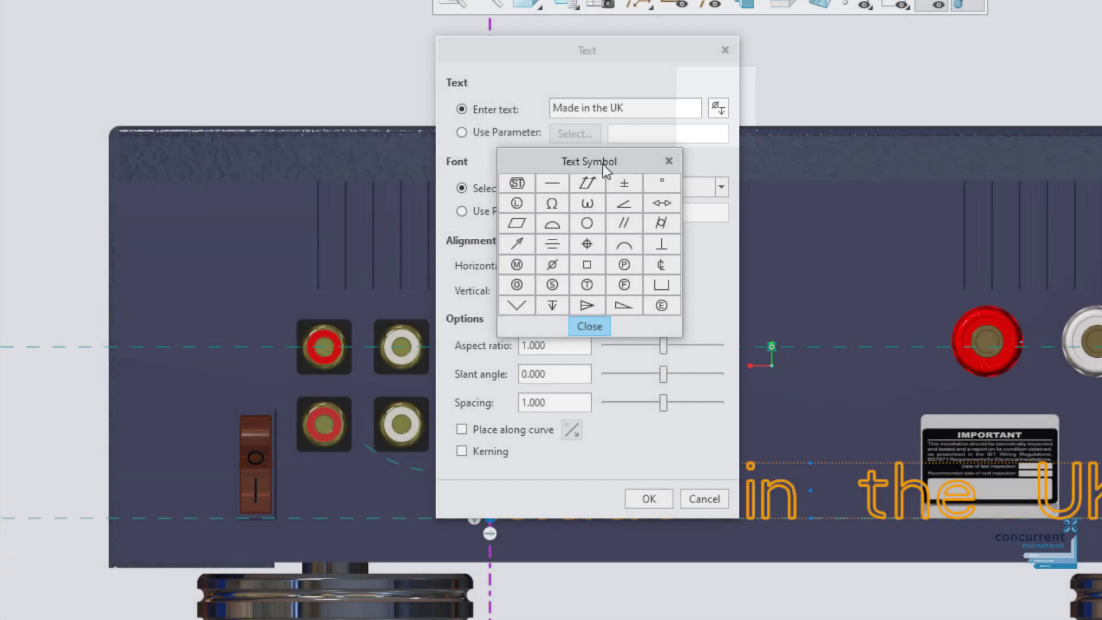
{"action": "left_click_drag", "start_coordinate": [603, 164], "coordinate": [871, 165]}
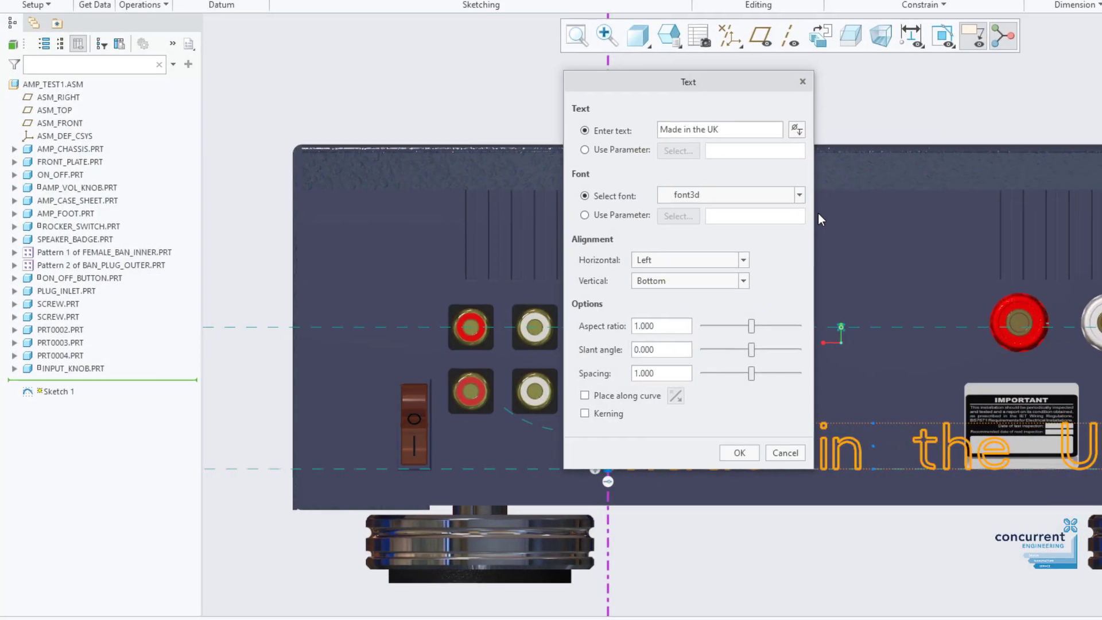
Set the font of the "Made in the UK" text to CG Triumvirate
{"action": "left_click", "coordinate": [877, 169]}
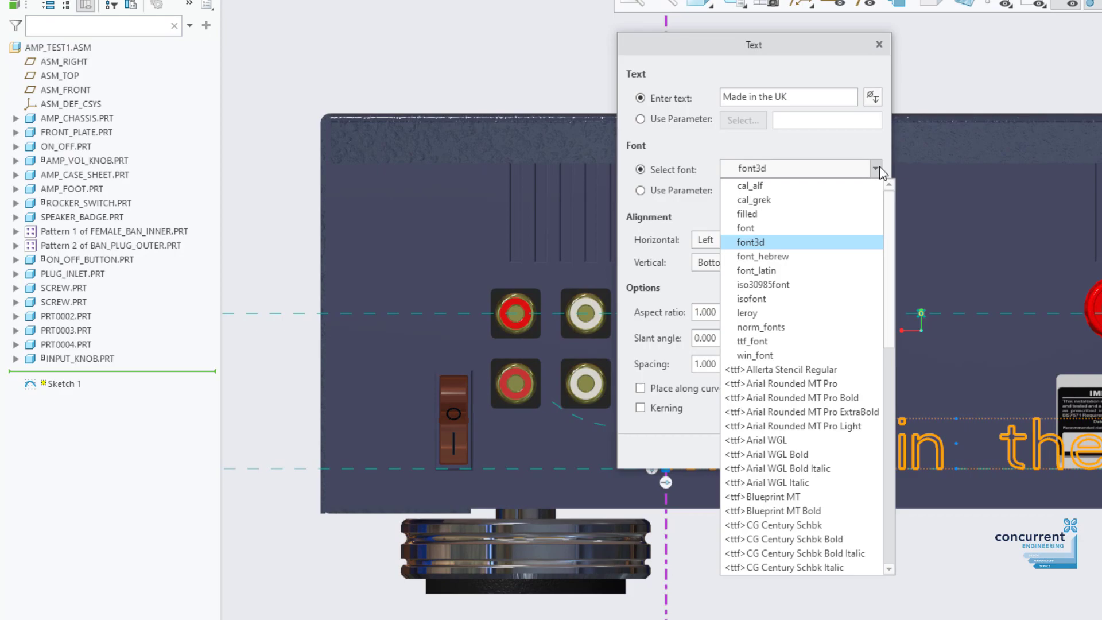
{"action": "scroll", "coordinate": [833, 230], "scroll_direction": "down", "scroll_amount": 3}
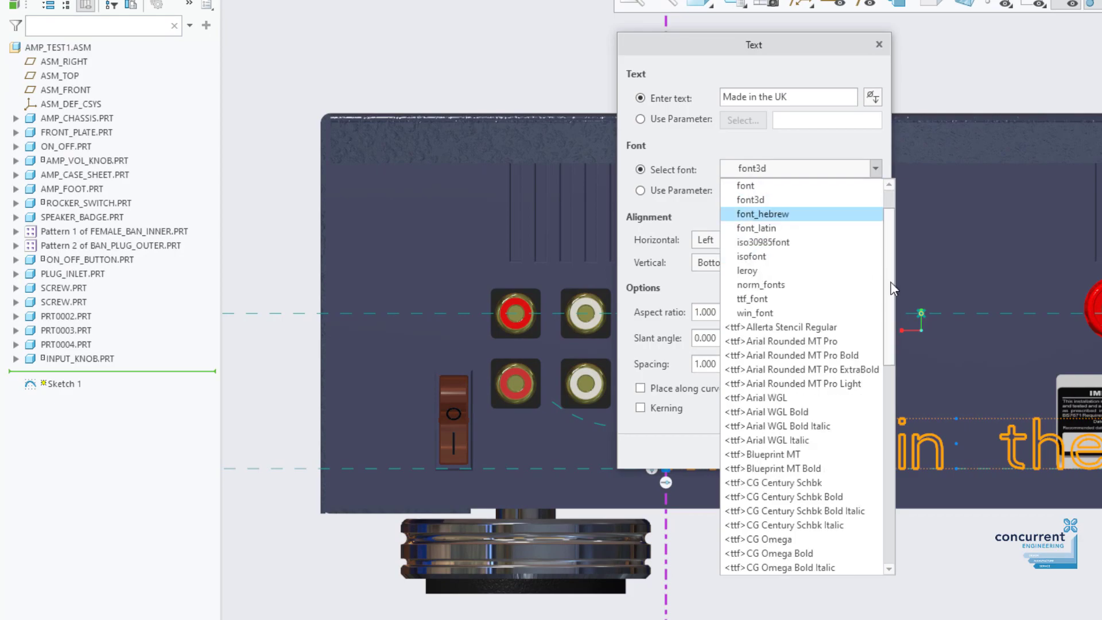
{"action": "scroll", "coordinate": [828, 338], "scroll_direction": "down", "scroll_amount": 6}
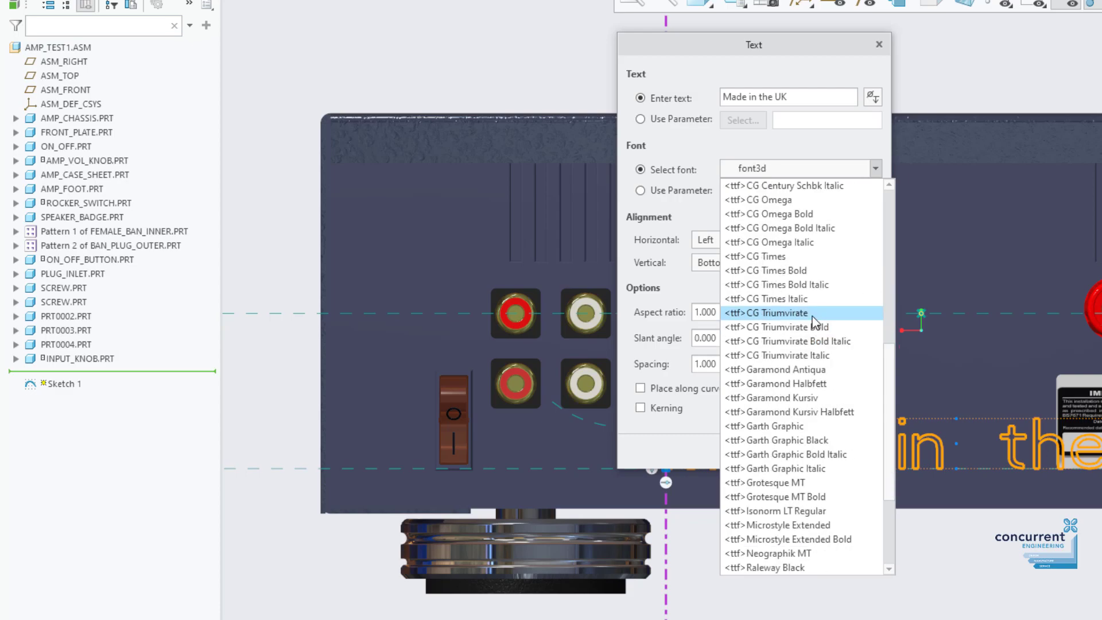
{"action": "left_click", "coordinate": [811, 313]}
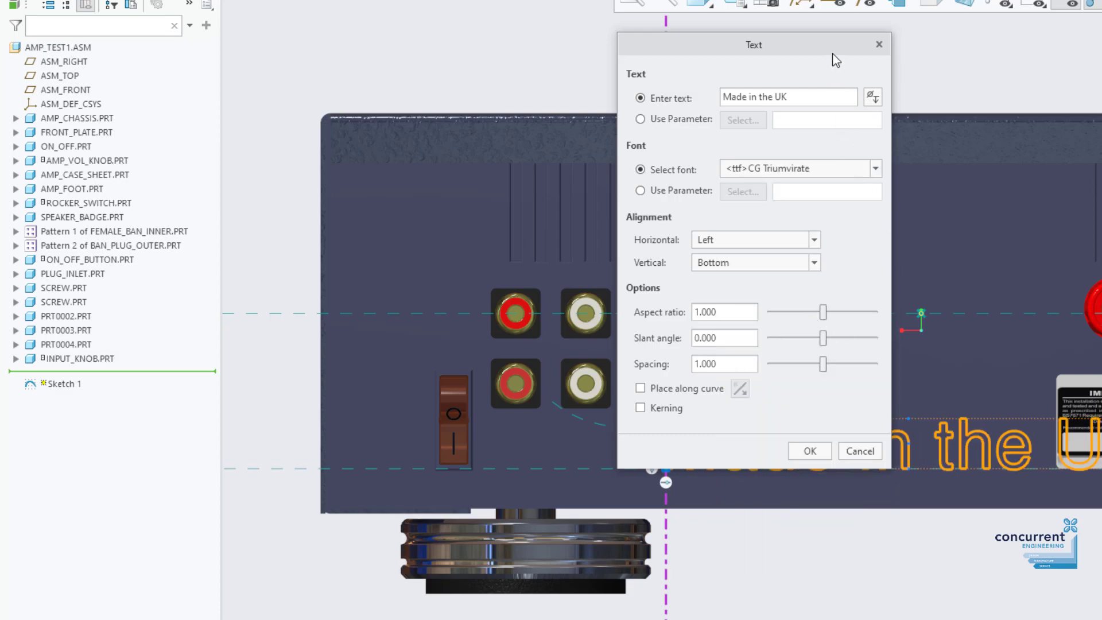
Uncover the text preview and set the text's horizontal alignment to Center
{"action": "left_click_drag", "start_coordinate": [836, 59], "coordinate": [512, 109]}
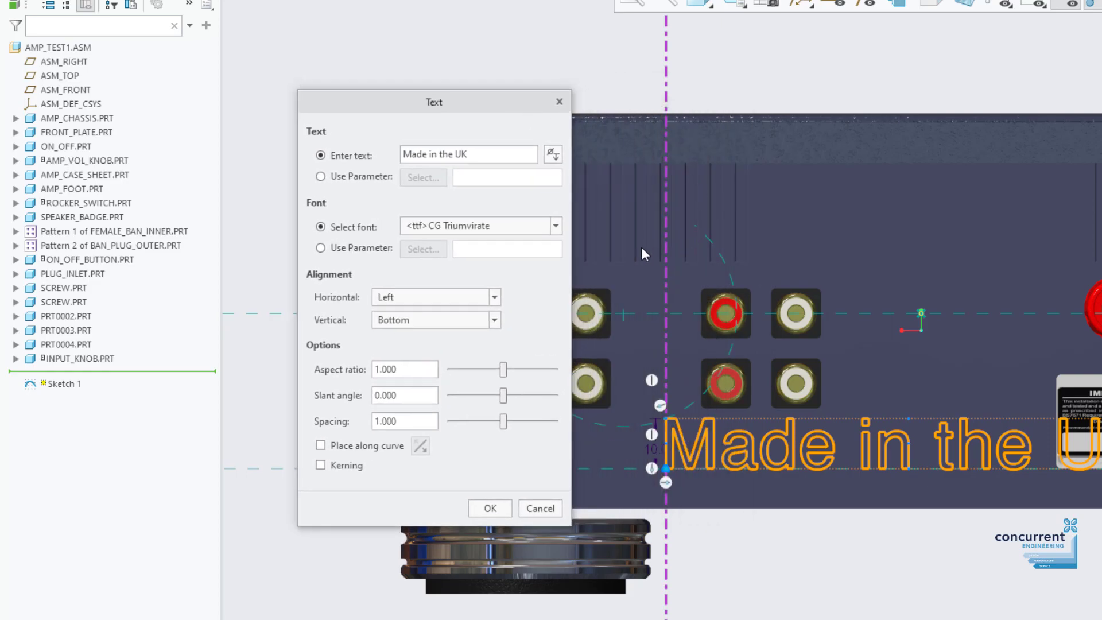
{"action": "left_click", "coordinate": [495, 298]}
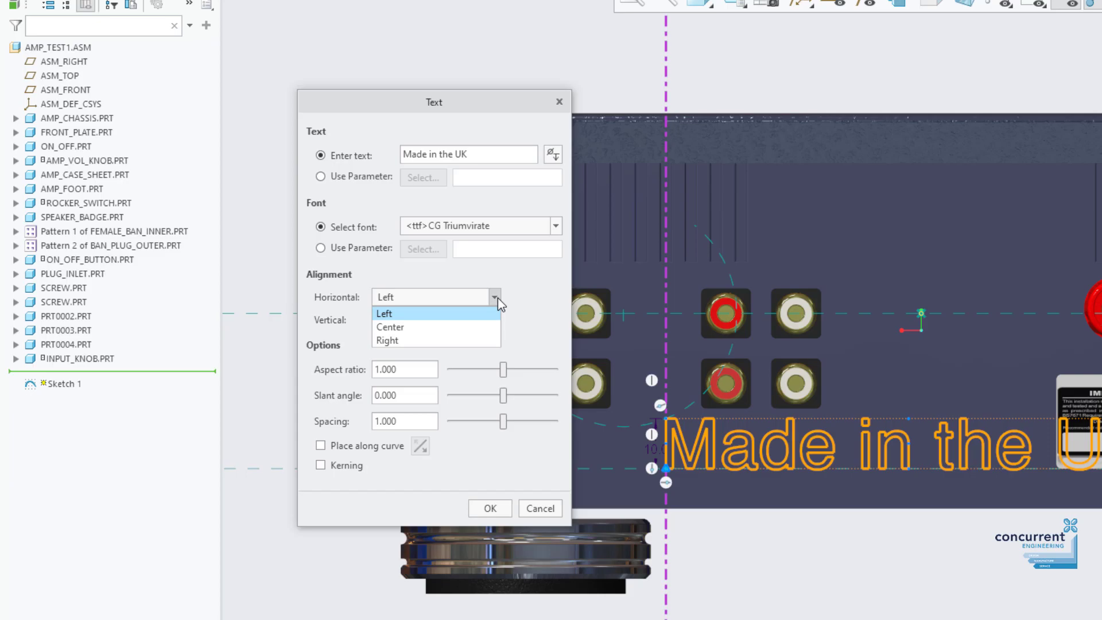
{"action": "left_click", "coordinate": [459, 329]}
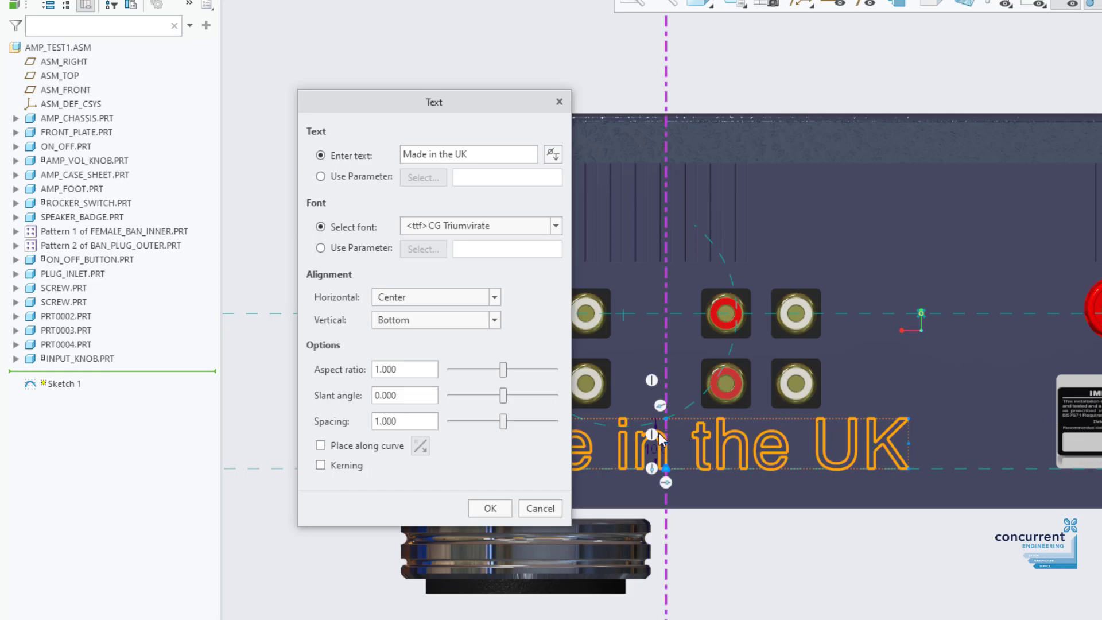
Try the Middle vertical alignment on the text and set it back to Bottom
{"action": "left_click", "coordinate": [494, 321]}
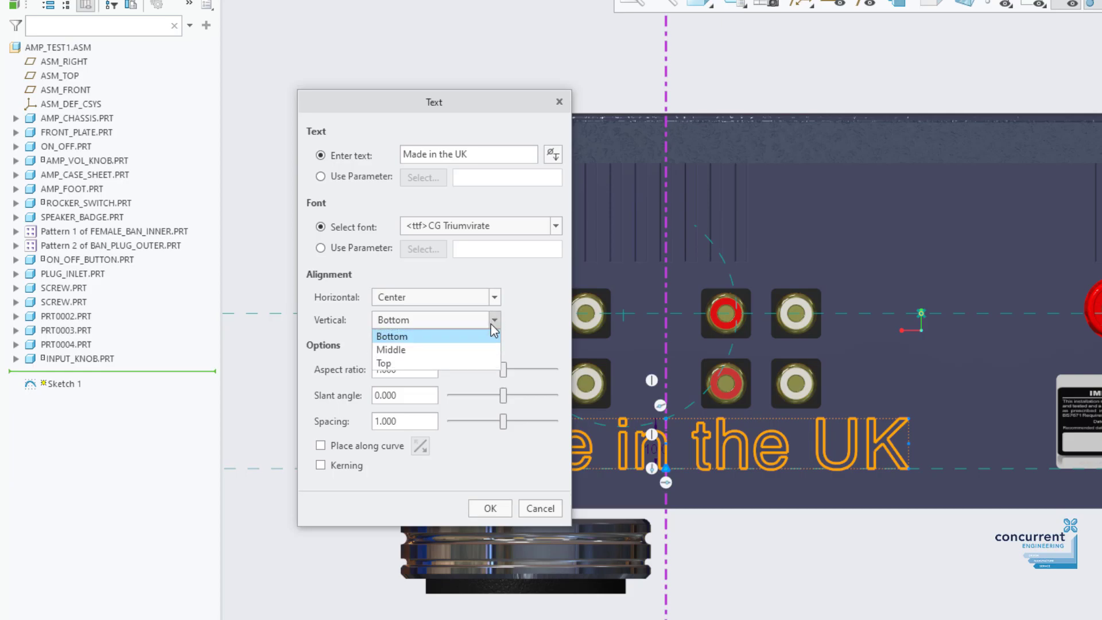
{"action": "left_click", "coordinate": [479, 350]}
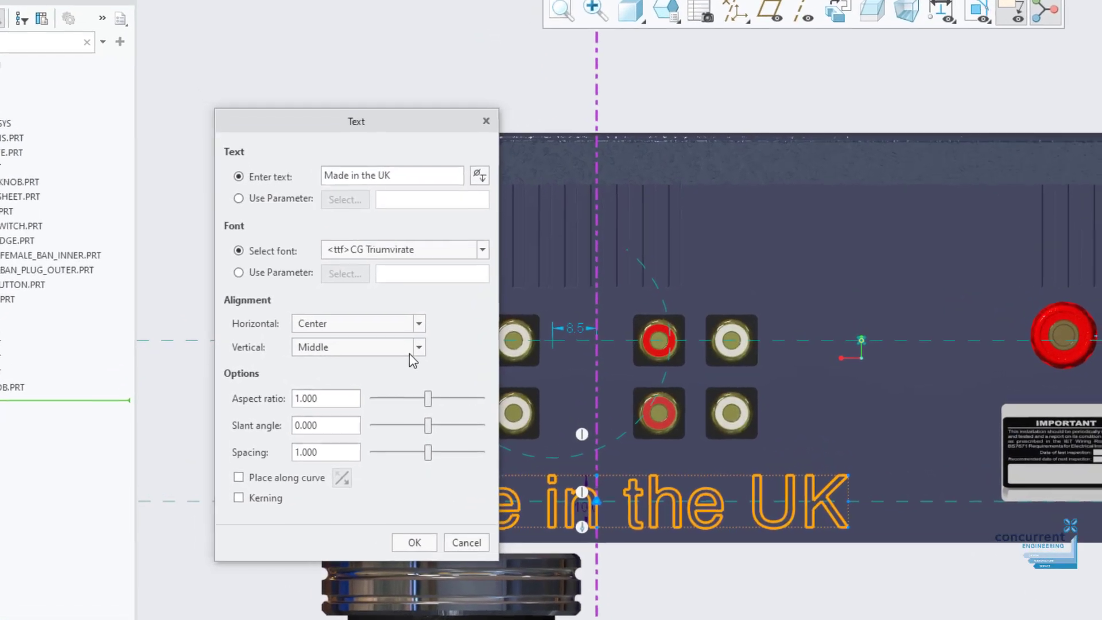
{"action": "left_click", "coordinate": [418, 348]}
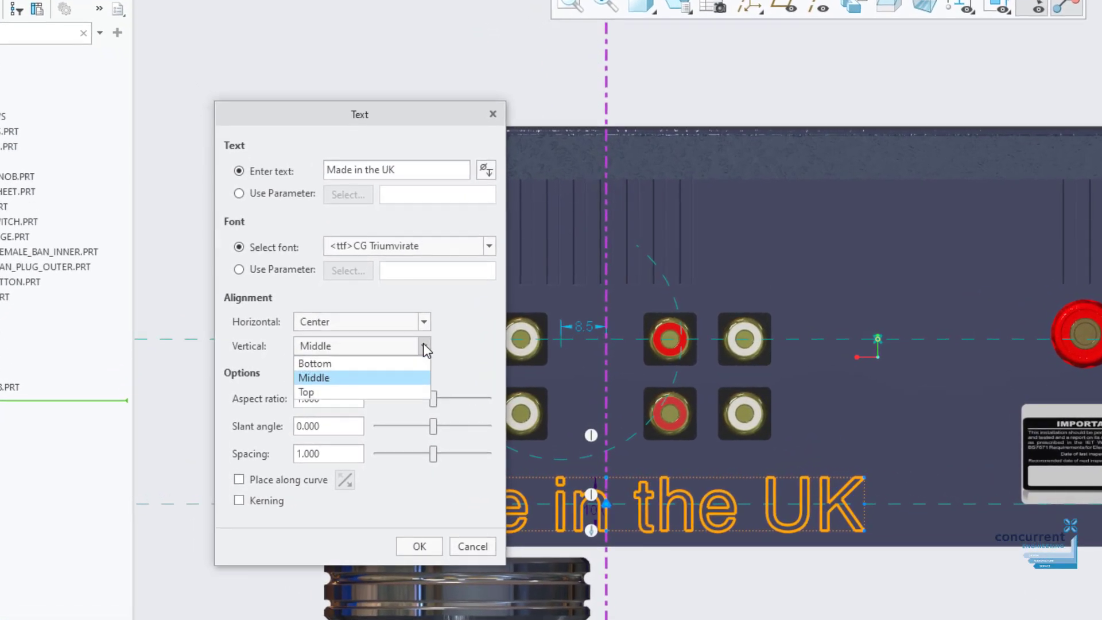
{"action": "left_click", "coordinate": [412, 363]}
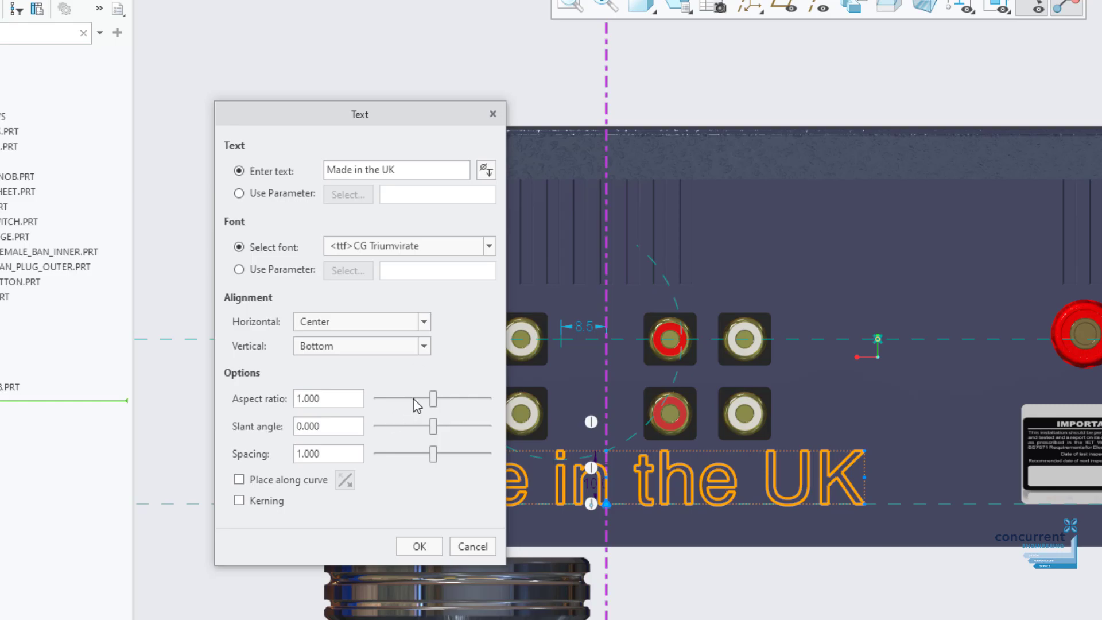
Set the text's aspect ratio to 0.759, its slant angle to 7.000 and its spacing to 0.933
{"action": "left_click_drag", "start_coordinate": [435, 399], "coordinate": [426, 397]}
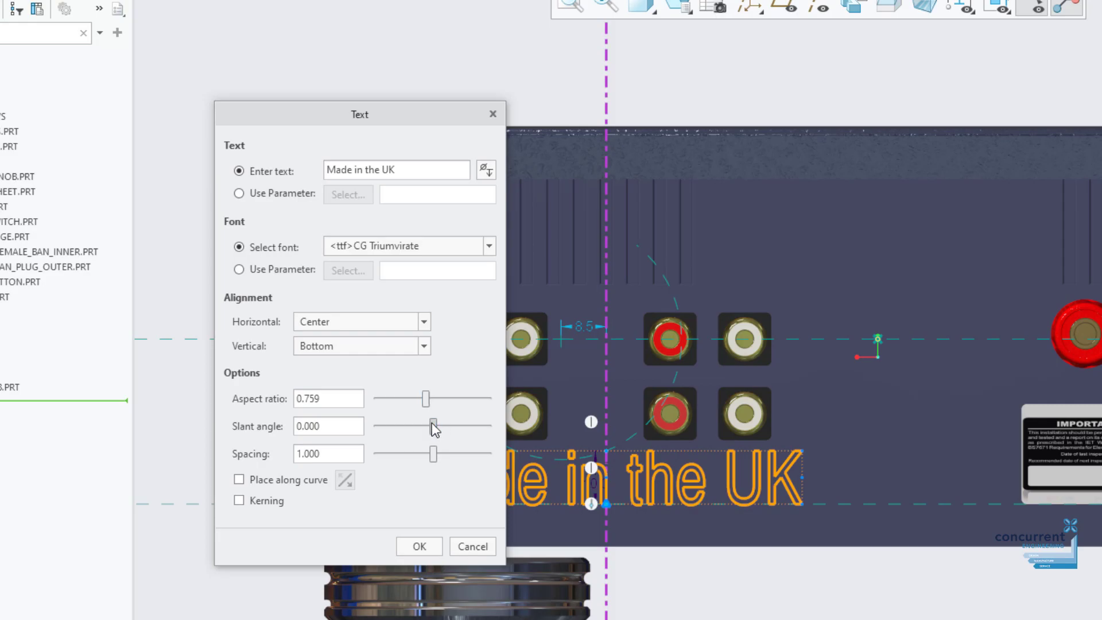
{"action": "left_click_drag", "start_coordinate": [432, 422], "coordinate": [432, 453]}
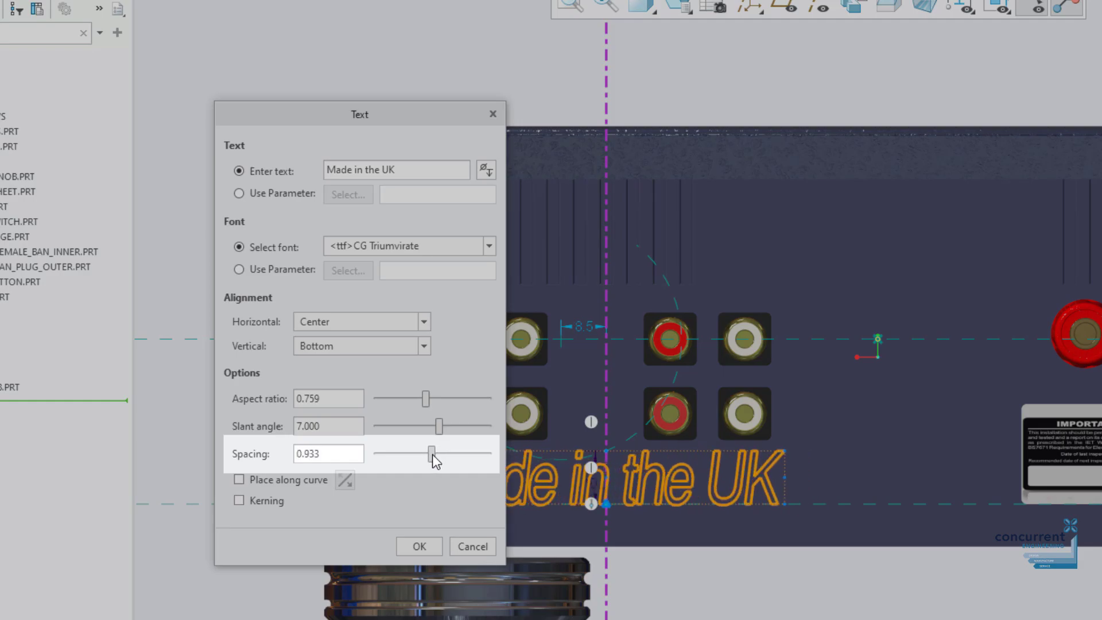
Fine-tune the character spacing of the "Made in the UK" text
{"action": "left_click_drag", "start_coordinate": [432, 454], "coordinate": [435, 455]}
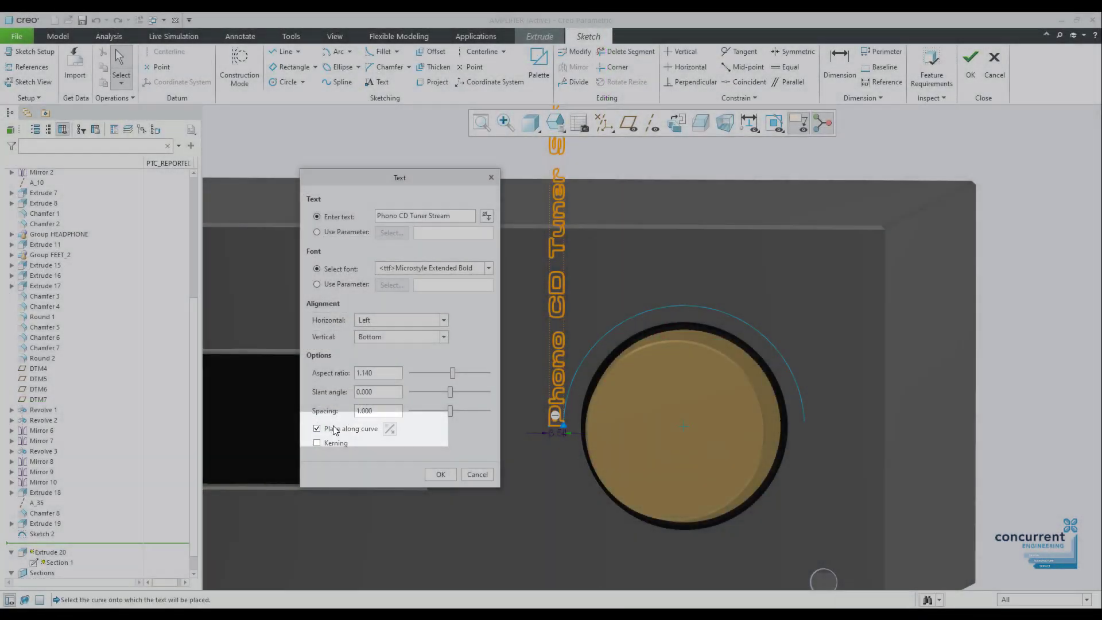
Place the "Phono CD Tuner Stream" text along the arc around the knob and complete its 0.30 extrusion
{"action": "left_click", "coordinate": [628, 329]}
{"action": "left_click", "coordinate": [441, 474]}
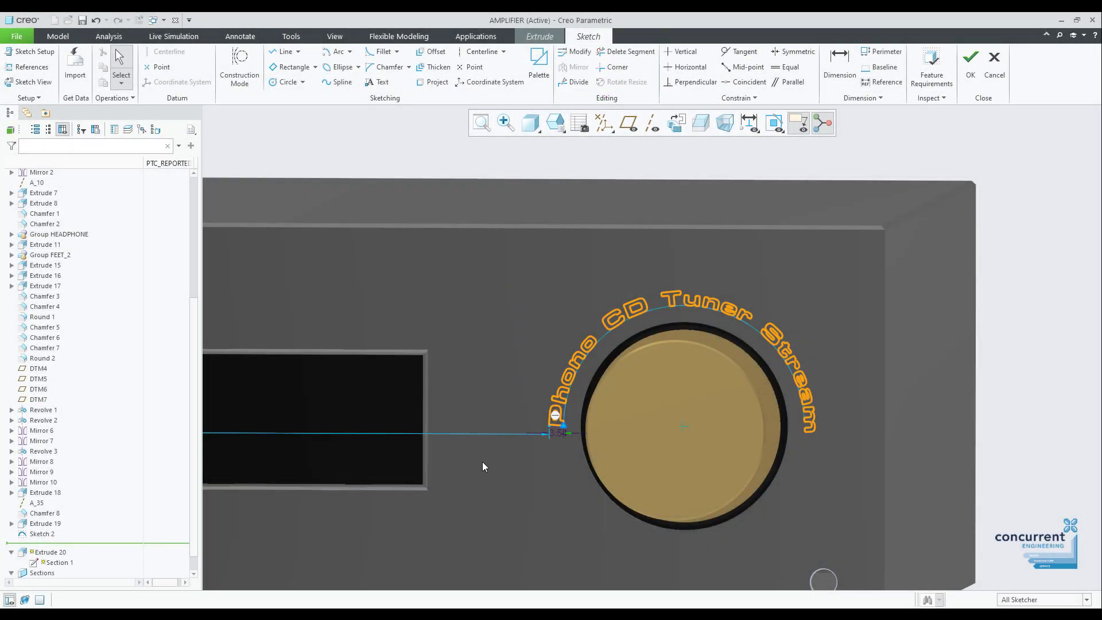
{"action": "left_click", "coordinate": [971, 63]}
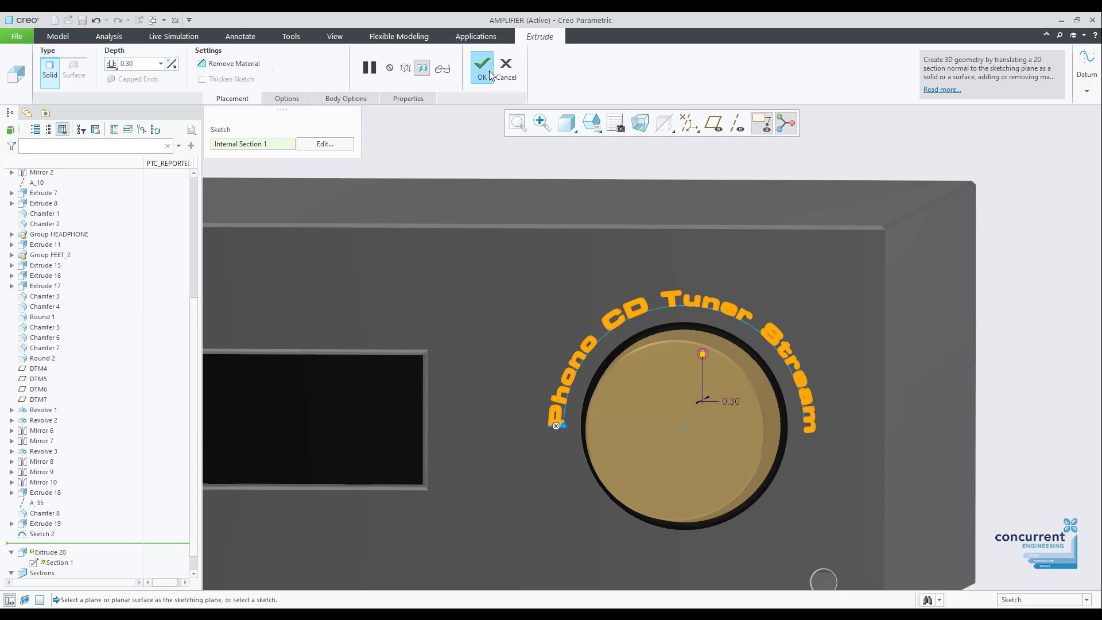
{"action": "left_click", "coordinate": [483, 67]}
Hide the arc sketch that guides the text around the knob
{"action": "left_click", "coordinate": [660, 308]}
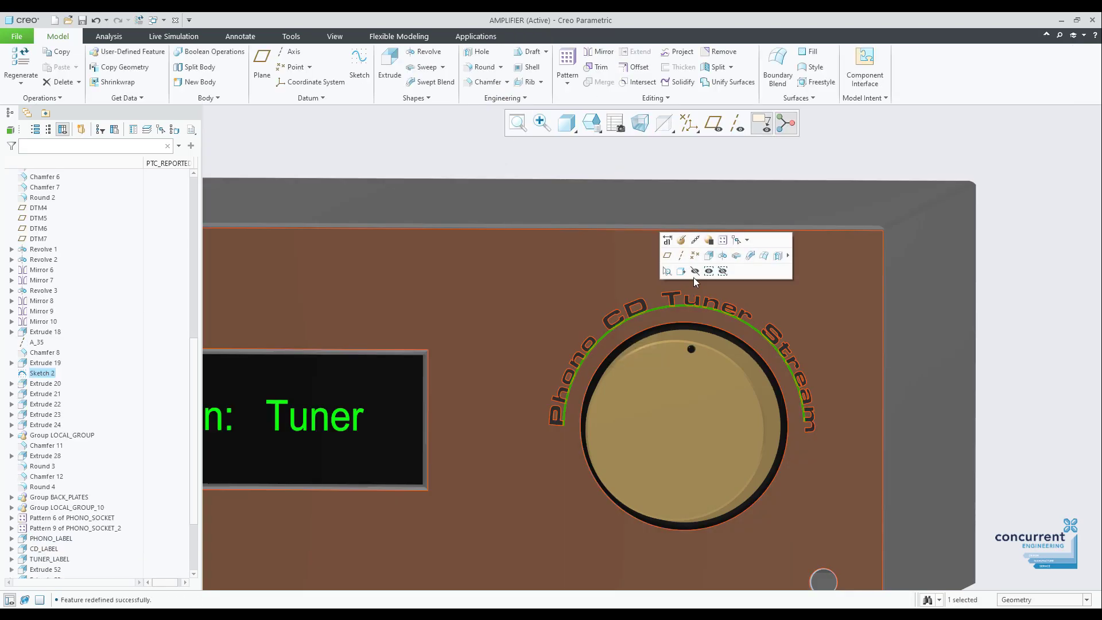
{"action": "left_click", "coordinate": [1006, 263]}
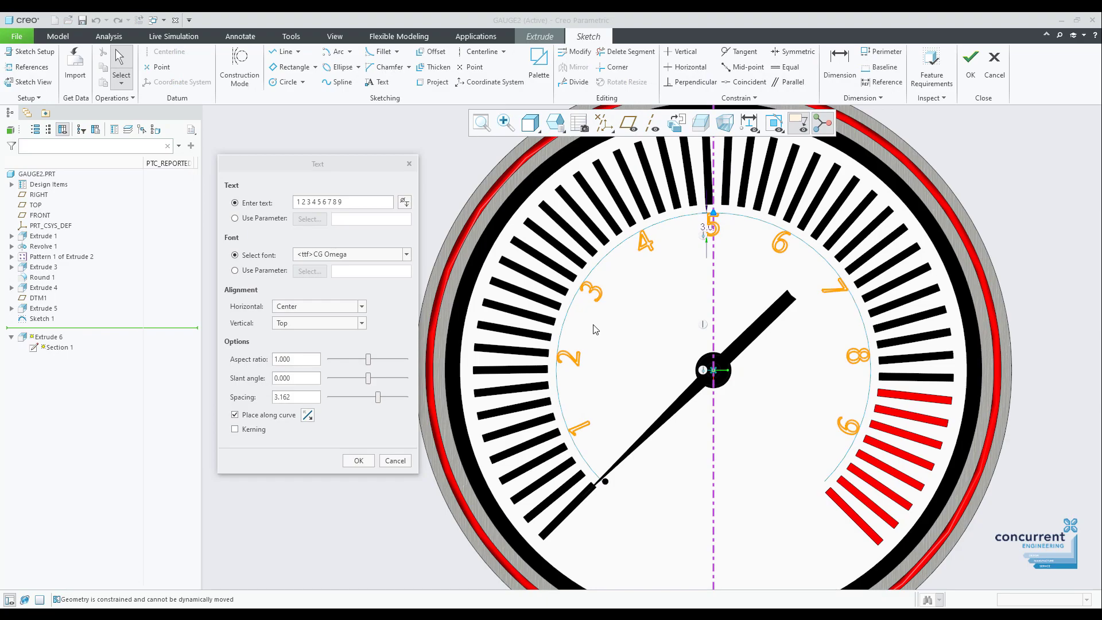
Accept the curved 1 to 9 text on the gauge face and finish its sketch
{"action": "middle_click_drag", "start_coordinate": [597, 330], "coordinate": [608, 332]}
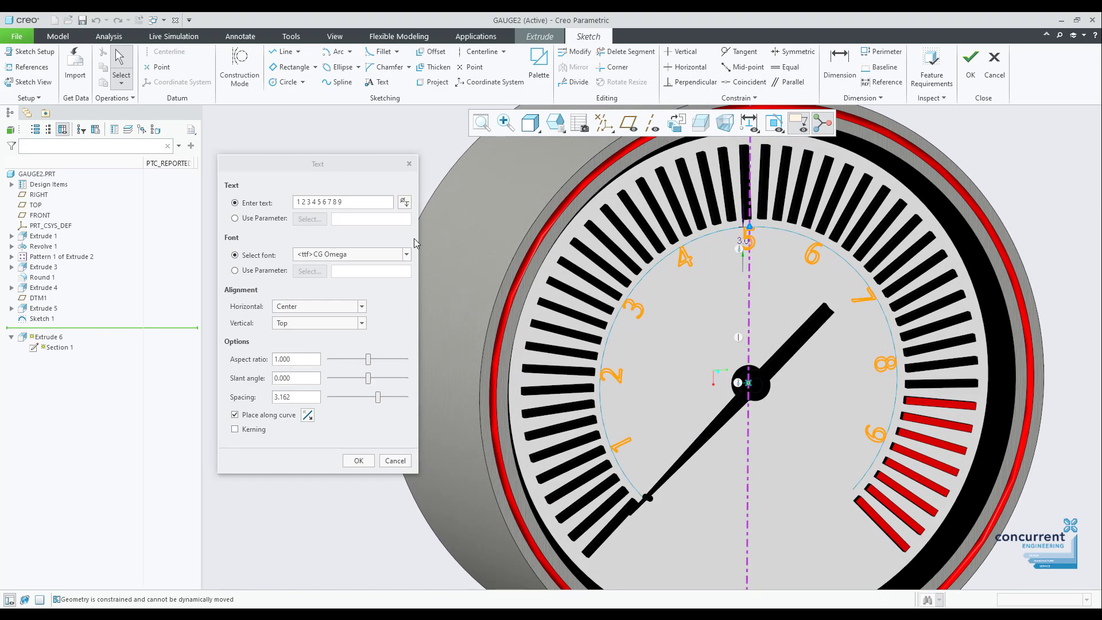
{"action": "left_click", "coordinate": [360, 462]}
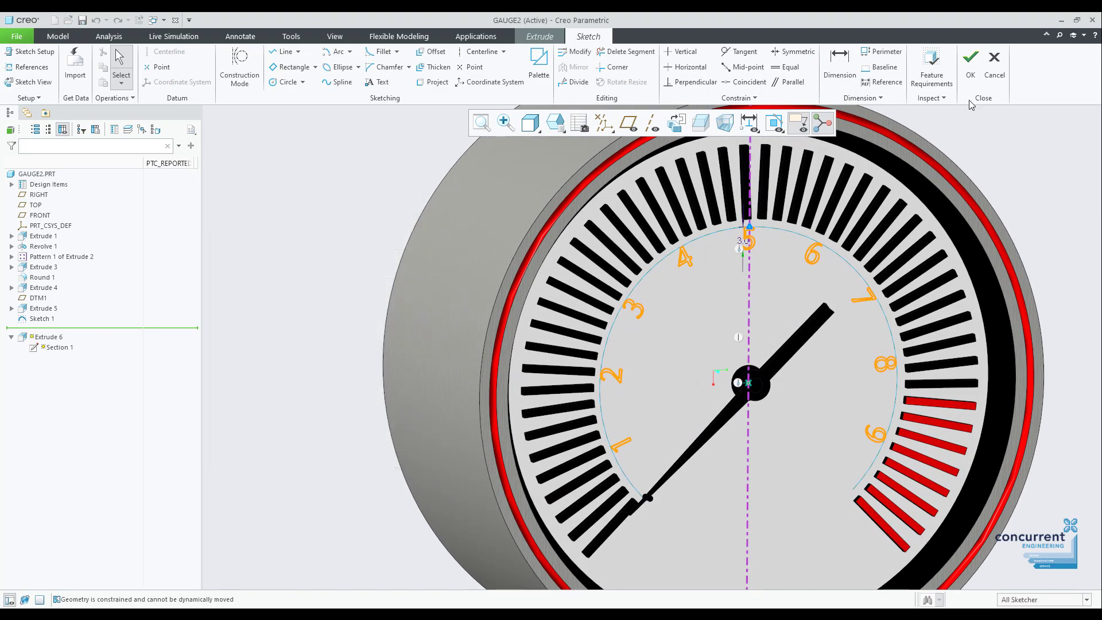
{"action": "left_click", "coordinate": [970, 63]}
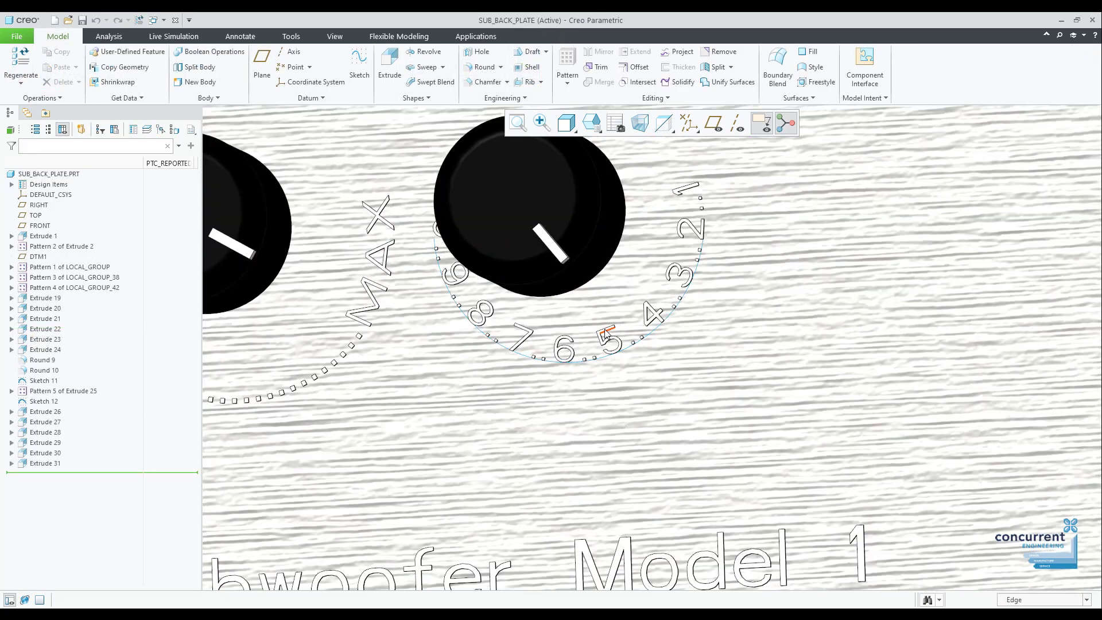
{"action": "scroll", "coordinate": [663, 313], "scroll_direction": "down", "scroll_amount": 3}
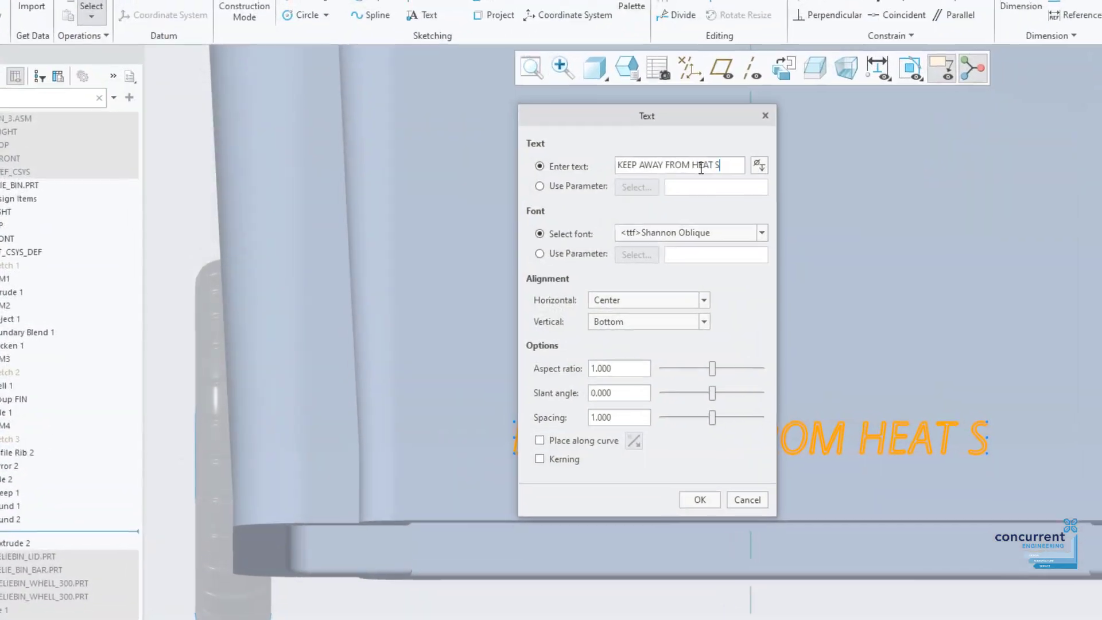
Complete the warning text as "KEEP AWAY FROM HEAT SOURCE" and accept it with kerning enabled
{"action": "type", "text": "OURCE"}
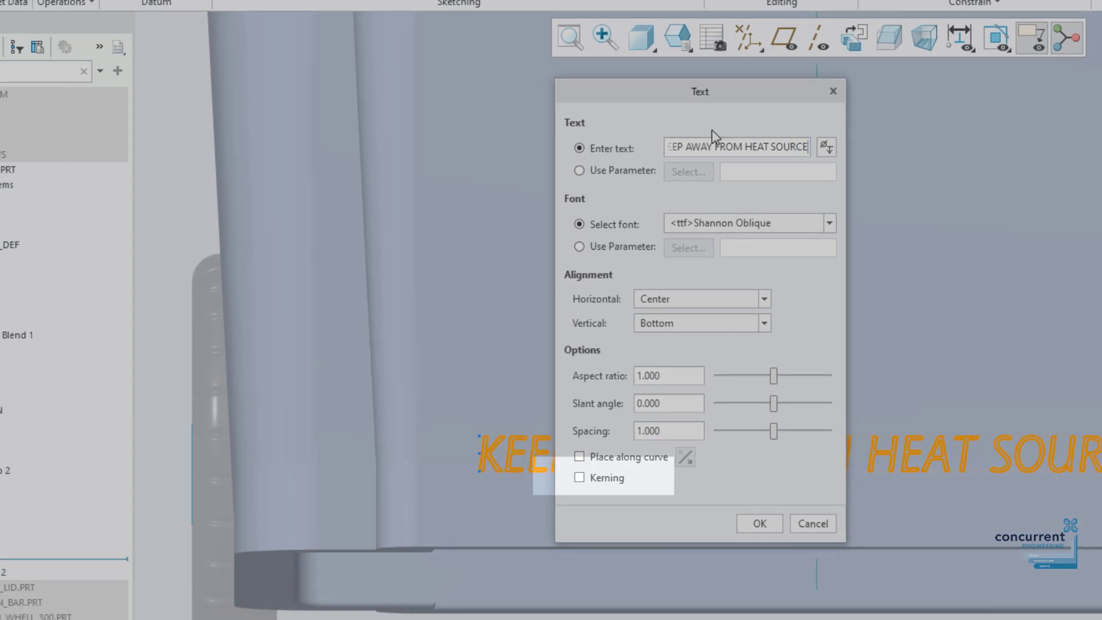
{"action": "left_click_drag", "start_coordinate": [712, 84], "coordinate": [342, 130]}
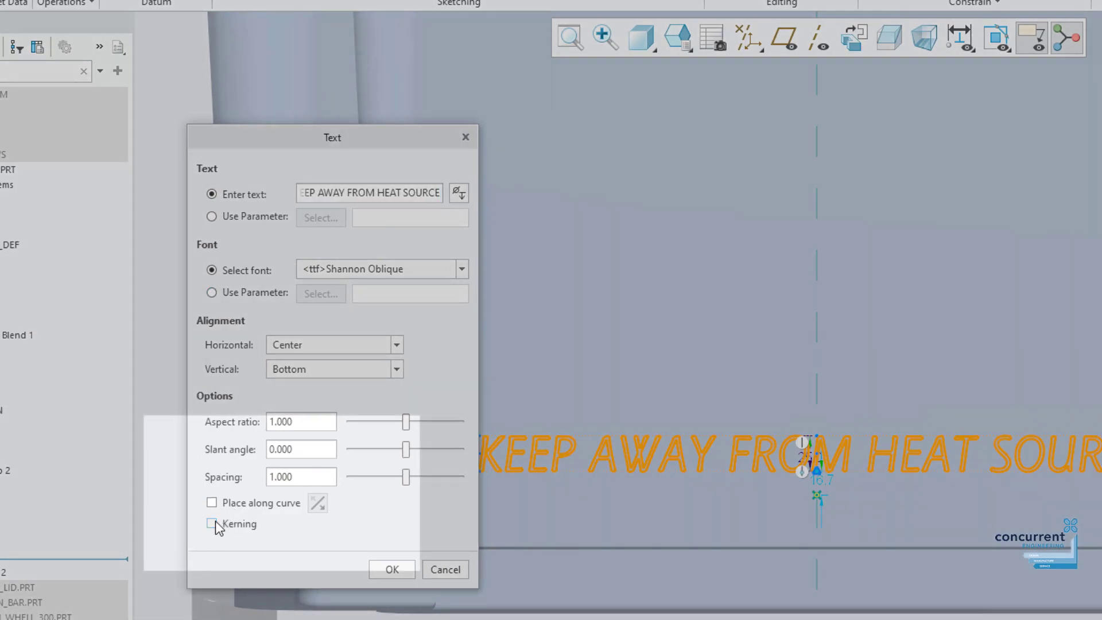
{"action": "left_click", "coordinate": [212, 524]}
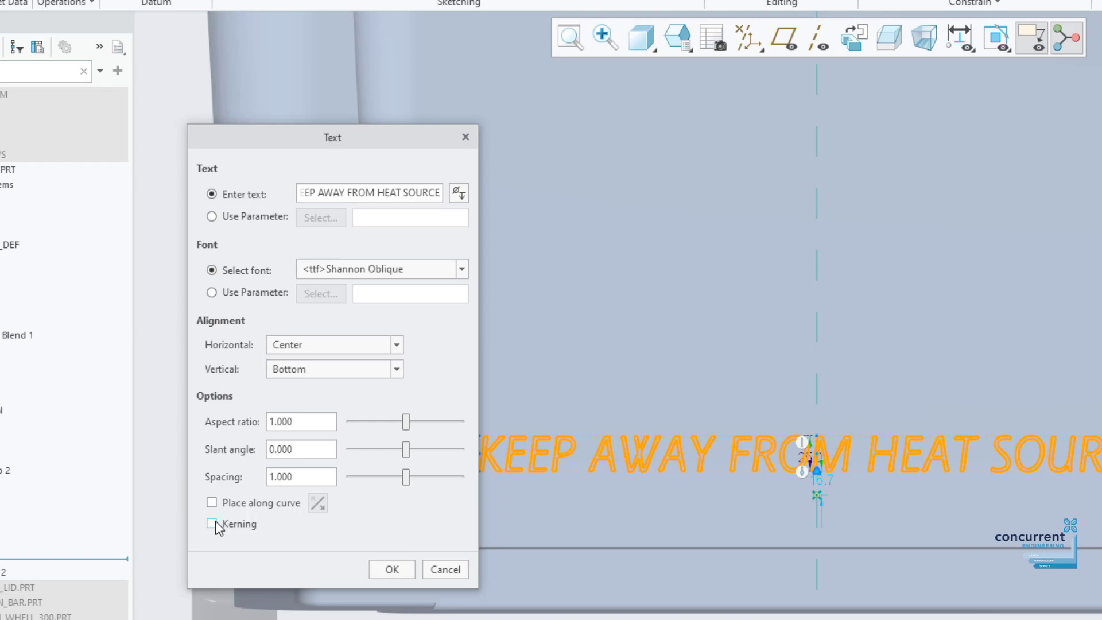
{"action": "left_click", "coordinate": [215, 522]}
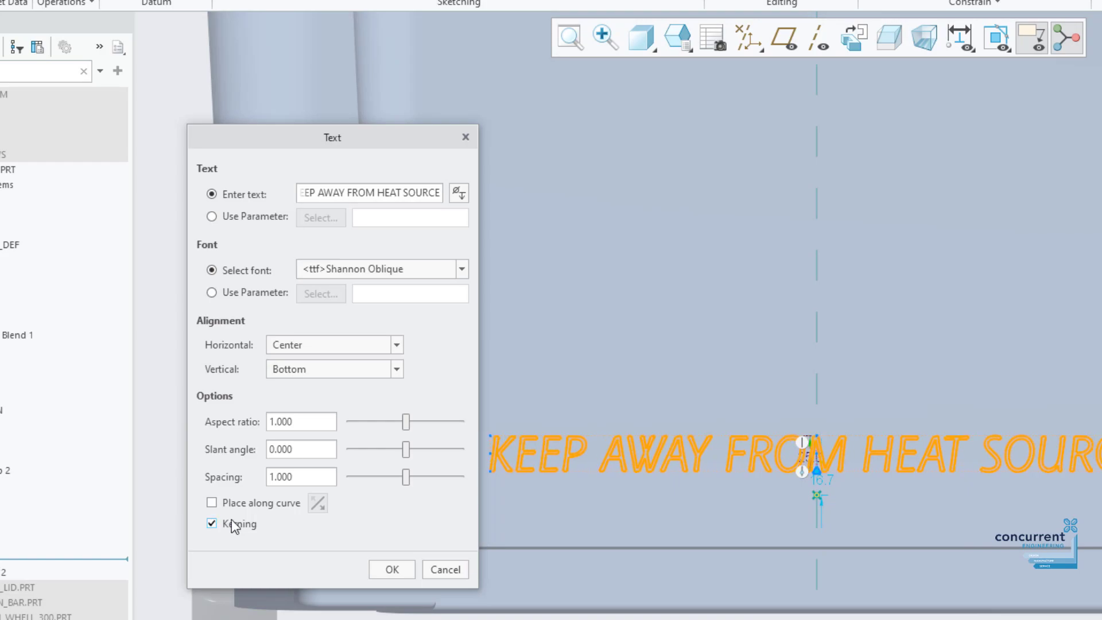
{"action": "left_click", "coordinate": [387, 563]}
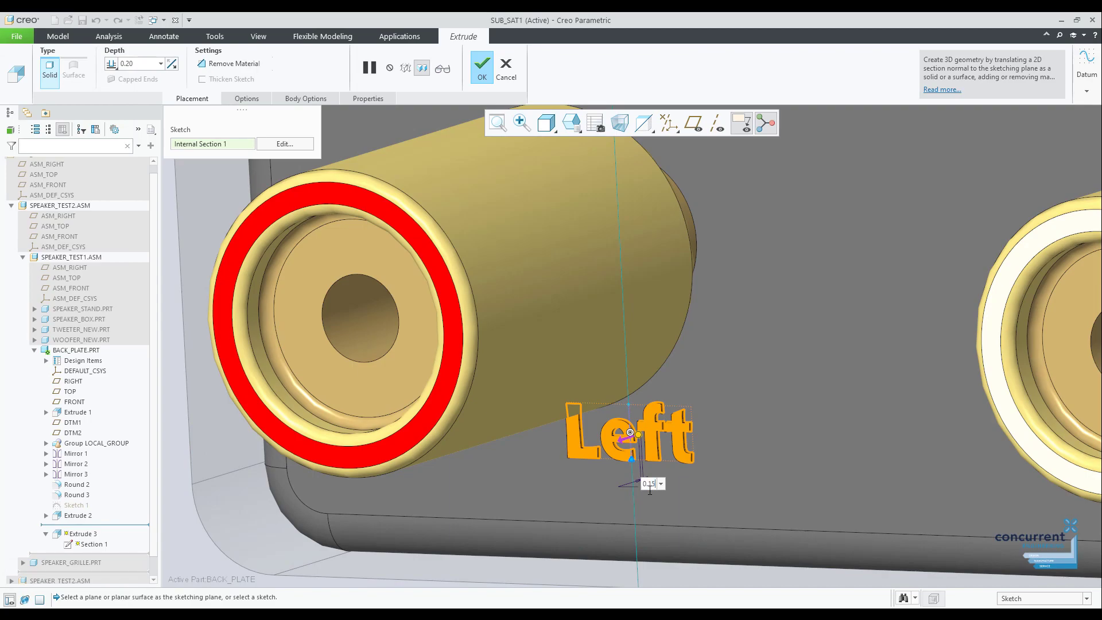
Complete the 0.15 extrusion of the "Left" text on the speaker back plate and select the SPEAKER_TEST1.ASM assembly
{"action": "left_click", "coordinate": [483, 67]}
{"action": "scroll", "coordinate": [587, 287], "scroll_direction": "down", "scroll_amount": 5}
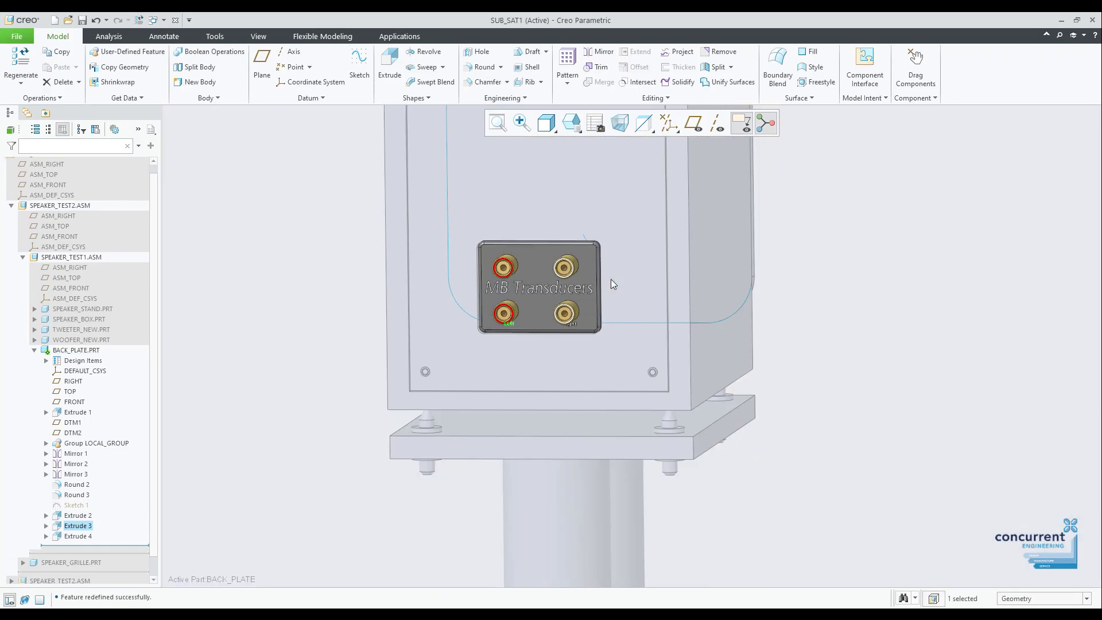
{"action": "left_click", "coordinate": [68, 257]}
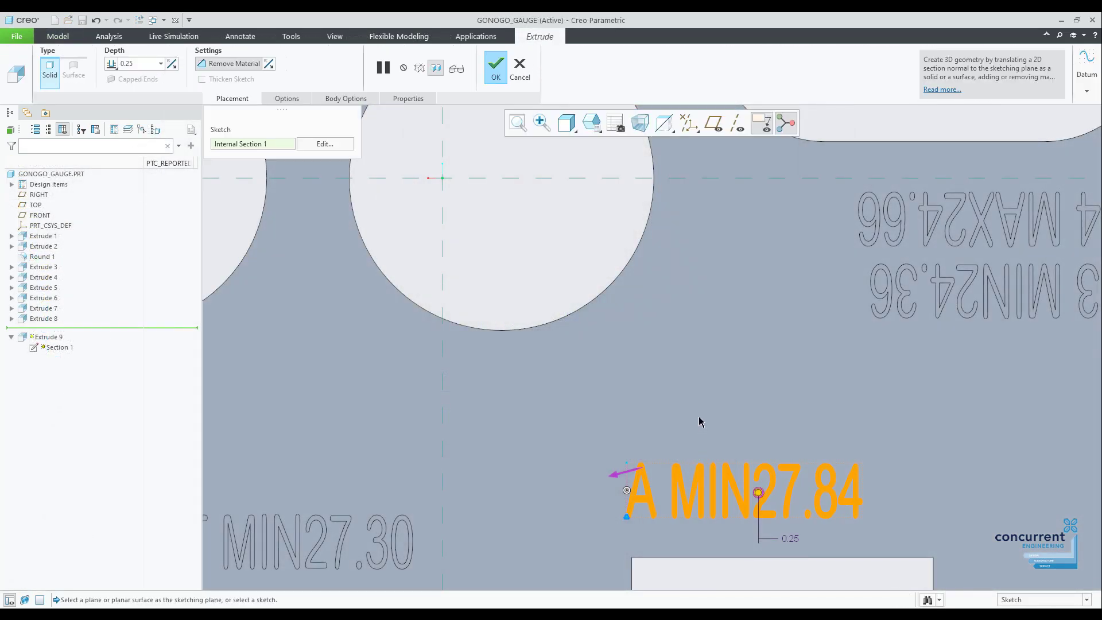
{"action": "middle_click_drag", "start_coordinate": [700, 422], "coordinate": [726, 394]}
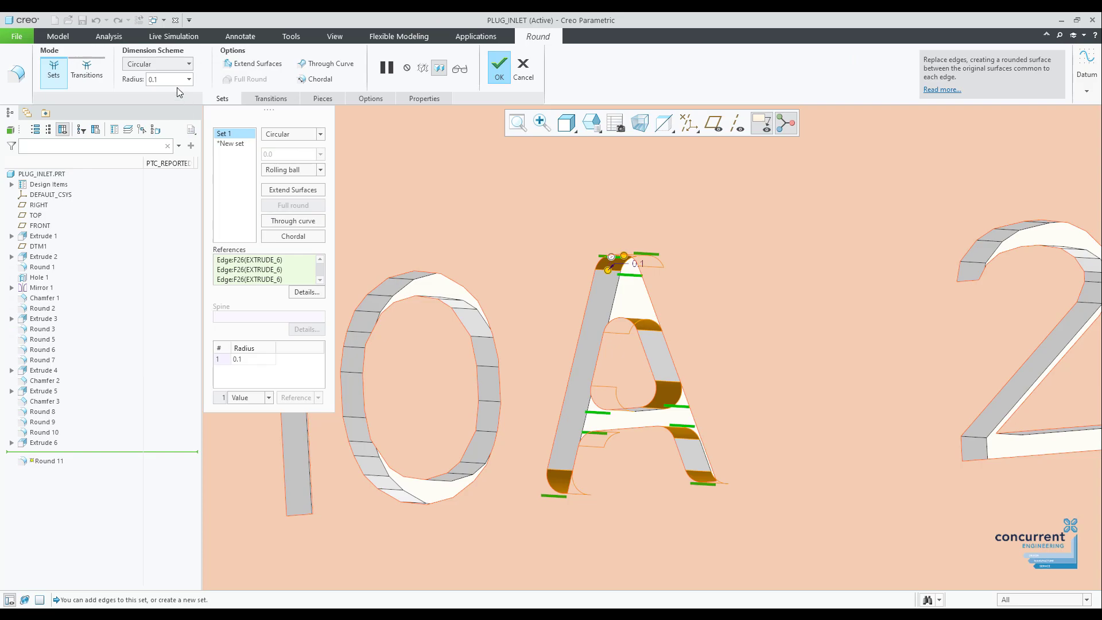
Set the radius of the round on the letter A's edges to 0.05
{"action": "double_click", "coordinate": [168, 80]}
{"action": "type", "text": "0.0"}
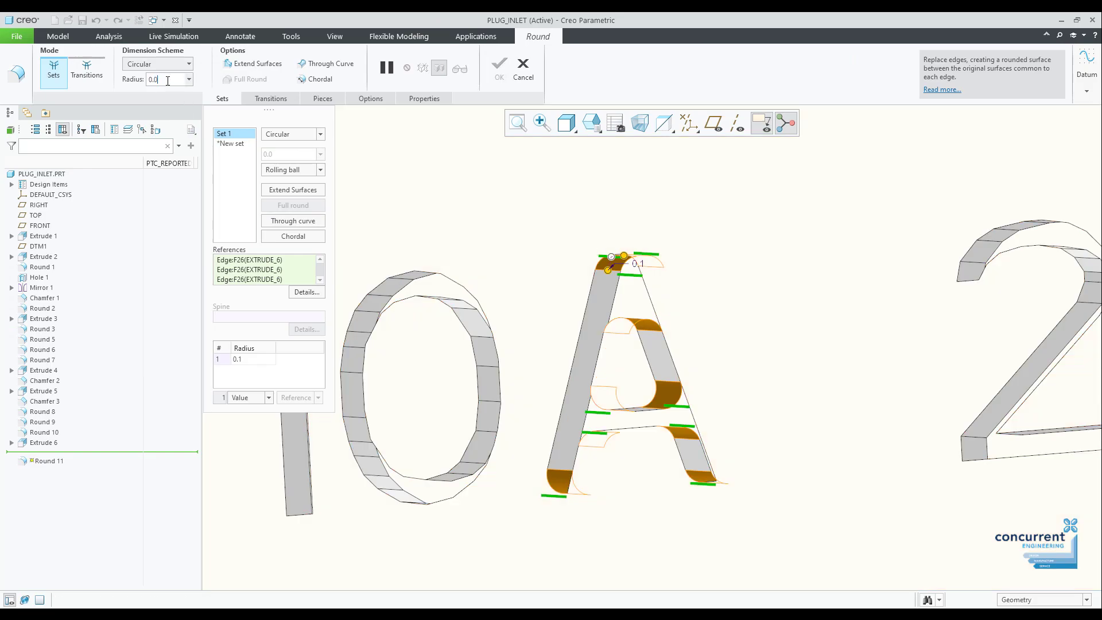
{"action": "type", "text": "5"}
{"action": "key", "text": "Return"}
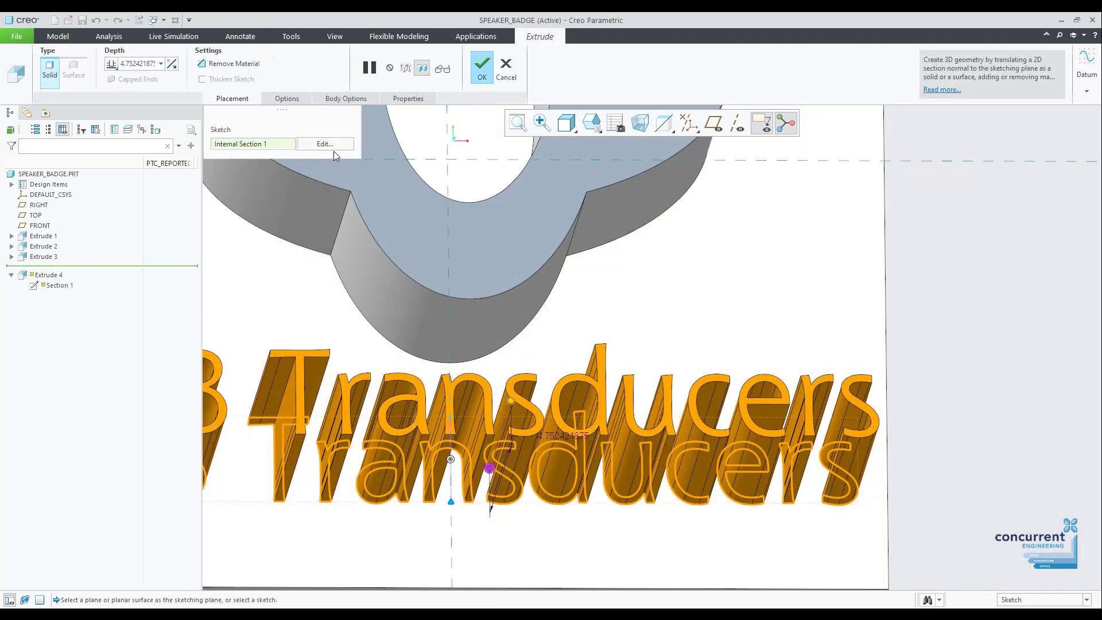
Edit the extrusion's sketch to change the "MB Transducers" text font to isofont, and finish the sketch
{"action": "left_click", "coordinate": [334, 150]}
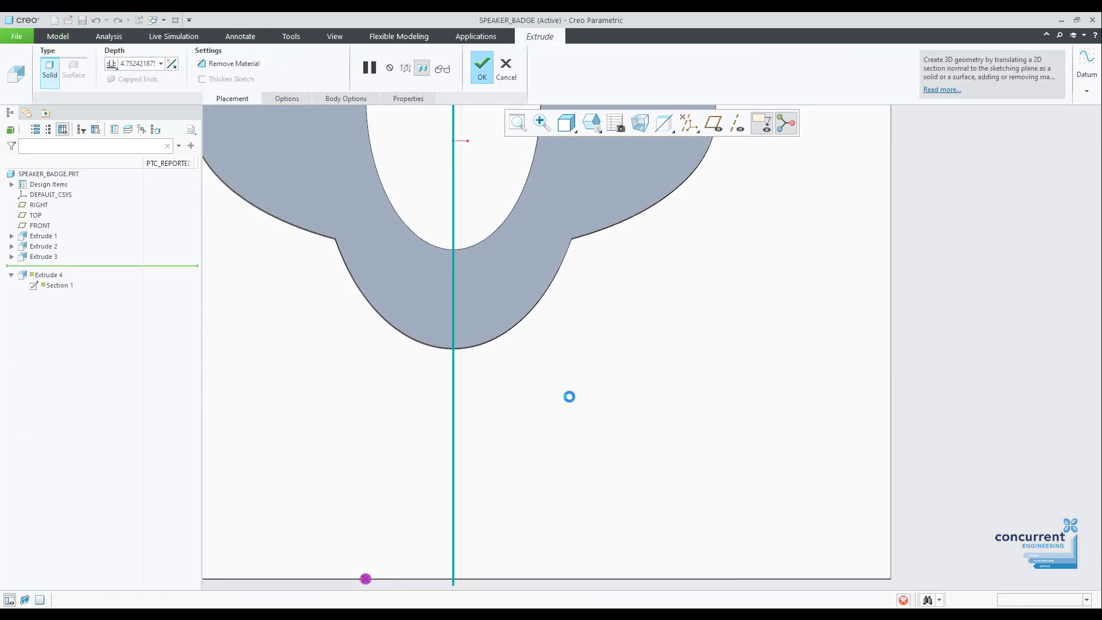
{"action": "double_click", "coordinate": [662, 475]}
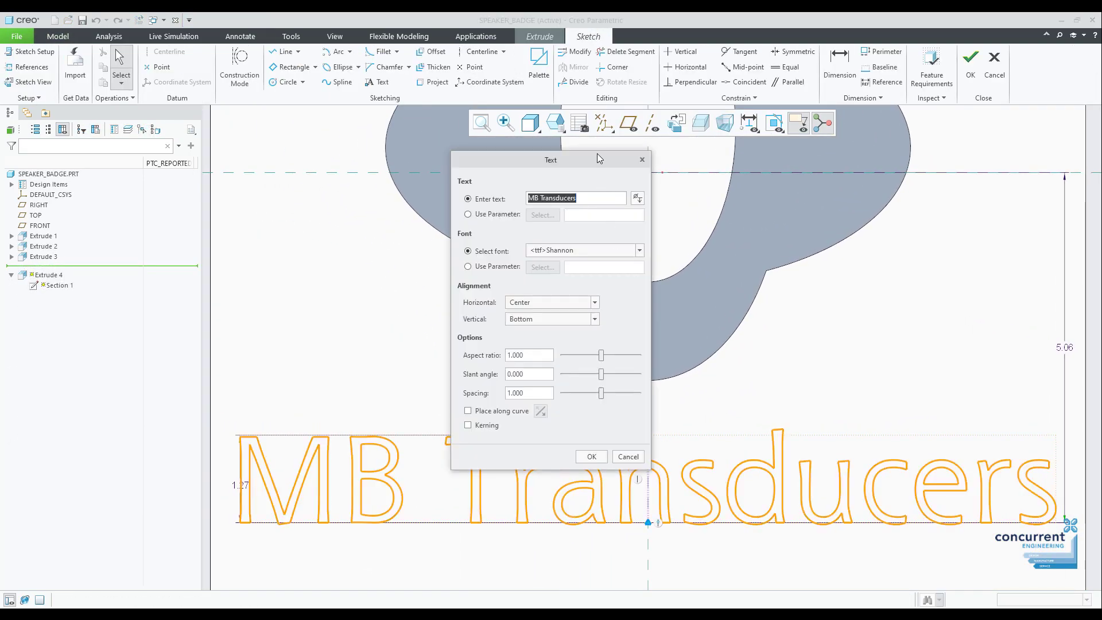
{"action": "left_click_drag", "start_coordinate": [598, 153], "coordinate": [353, 160]}
{"action": "left_click", "coordinate": [395, 257]}
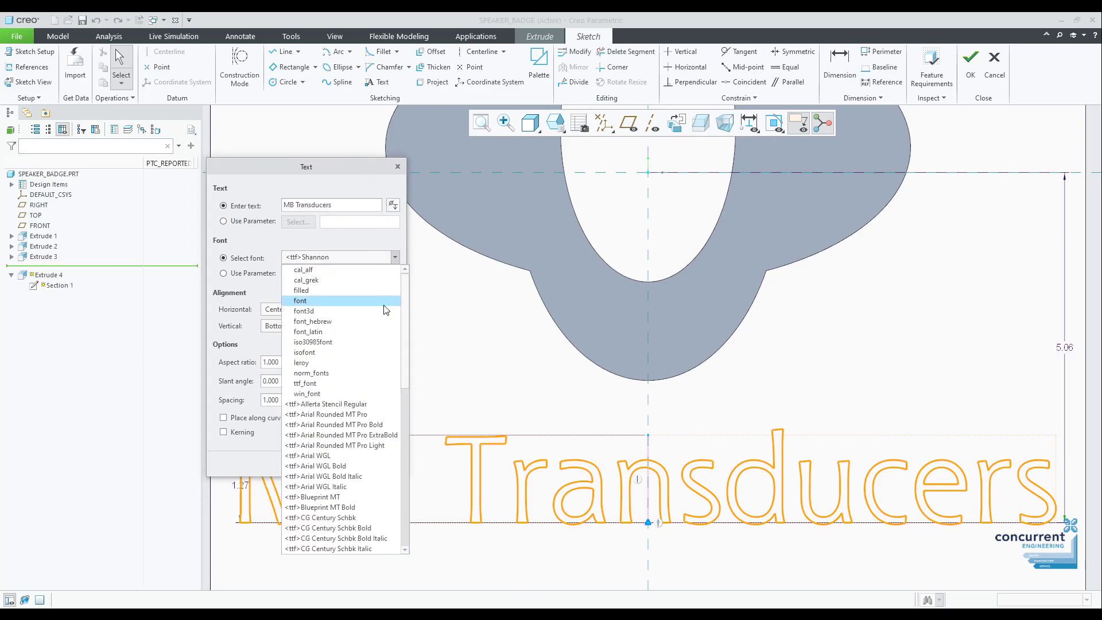
{"action": "left_click", "coordinate": [373, 360]}
{"action": "scroll", "coordinate": [540, 396], "scroll_direction": "down", "scroll_amount": 1}
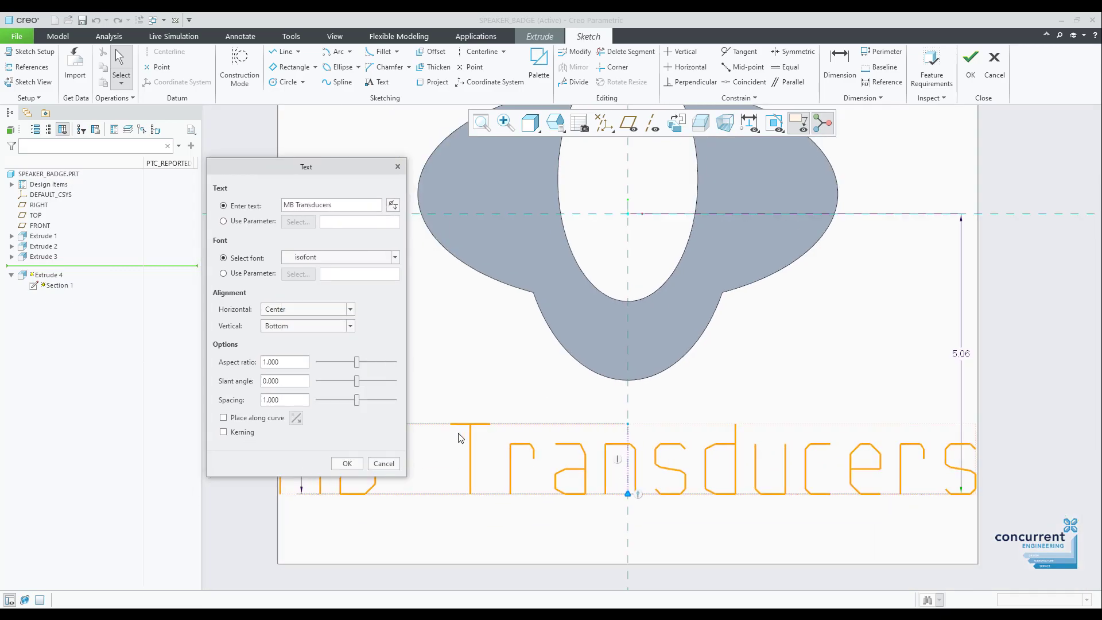
{"action": "left_click", "coordinate": [359, 464]}
{"action": "left_click", "coordinate": [970, 61]}
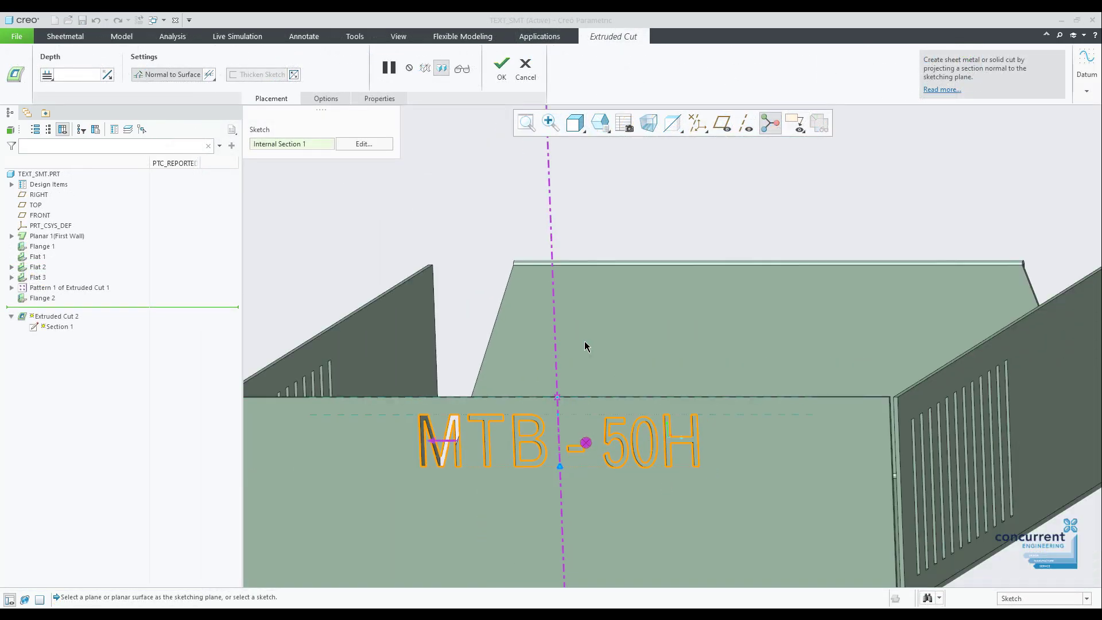
Change the font of the "MTB - 50H" text to Allerta Stencil Regular and complete the extruded cut through the sheet metal
{"action": "left_click", "coordinate": [364, 144]}
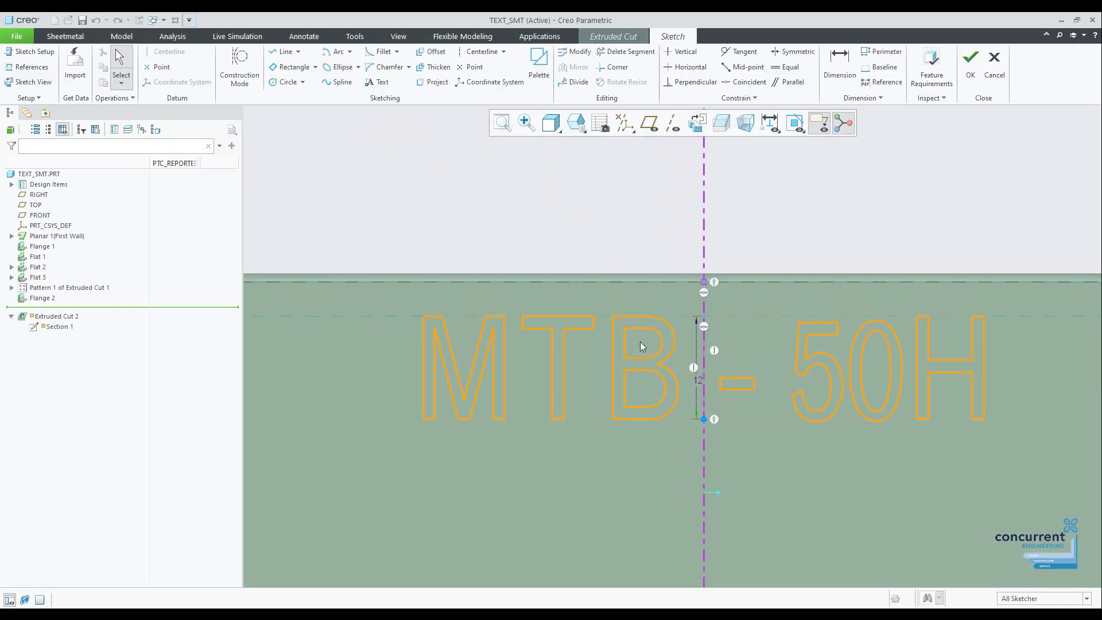
{"action": "double_click", "coordinate": [661, 332]}
{"action": "left_click_drag", "start_coordinate": [574, 159], "coordinate": [299, 178]}
{"action": "left_click", "coordinate": [361, 271]}
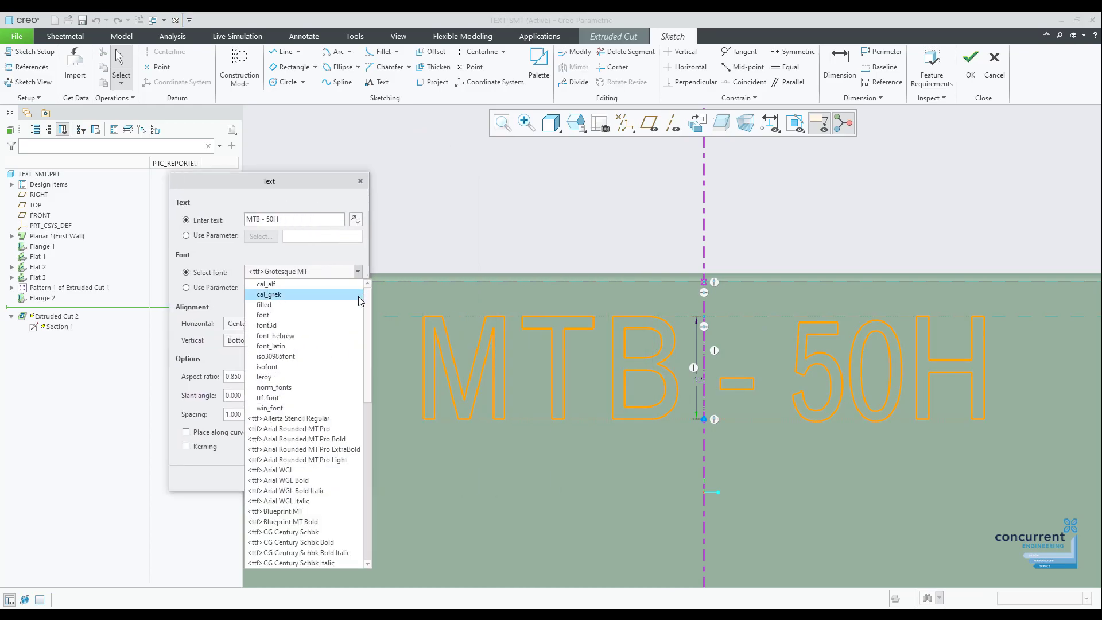
{"action": "left_click", "coordinate": [339, 418]}
{"action": "left_click", "coordinate": [310, 477]}
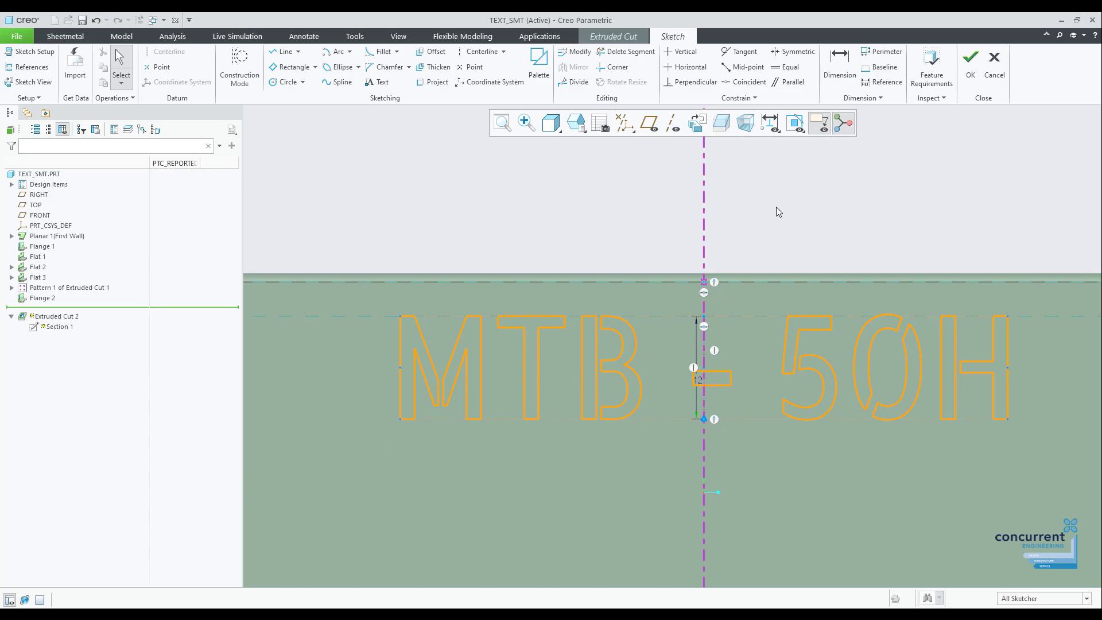
{"action": "left_click", "coordinate": [972, 63]}
{"action": "left_click", "coordinate": [495, 76]}
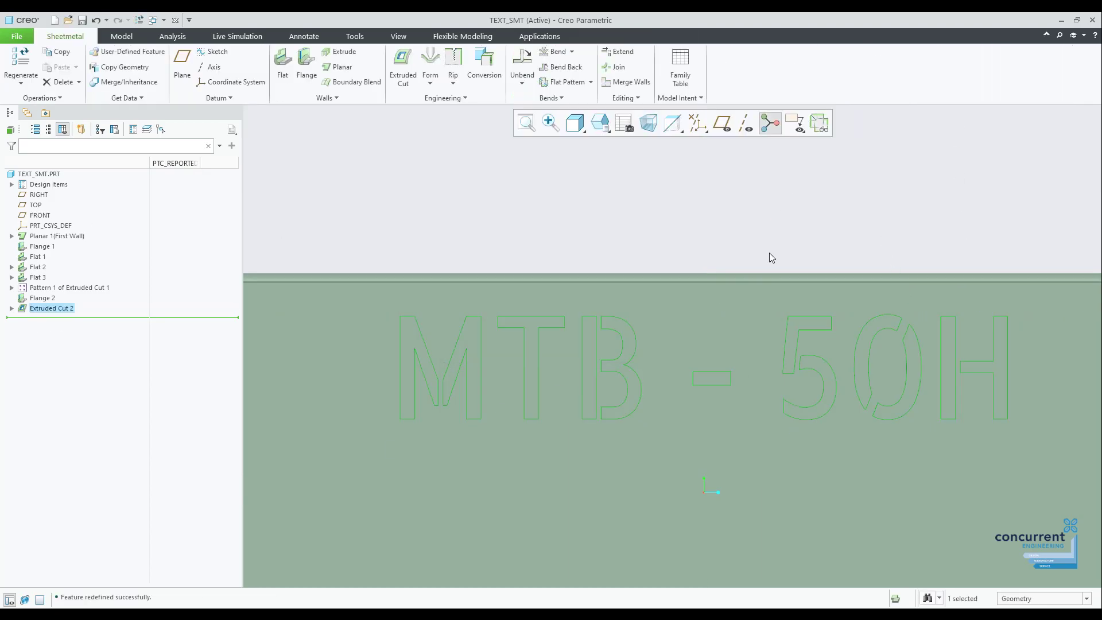
{"action": "middle_click_drag", "start_coordinate": [767, 225], "coordinate": [753, 217]}
{"action": "scroll", "coordinate": [766, 213], "scroll_direction": "up", "scroll_amount": 5}
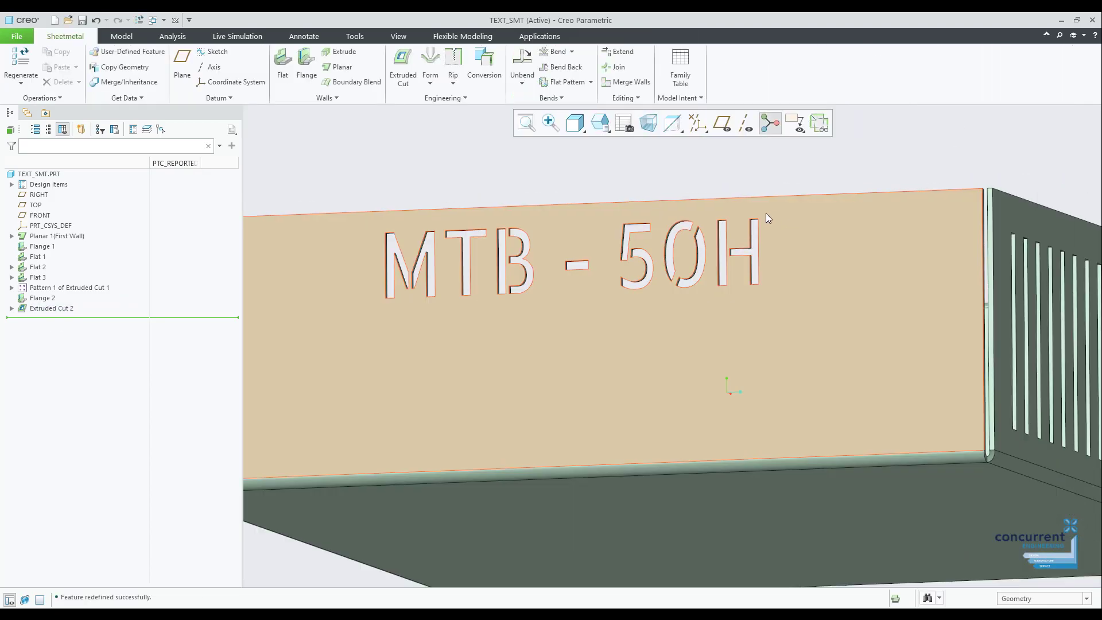
{"action": "scroll", "coordinate": [644, 163], "scroll_direction": "down", "scroll_amount": 4}
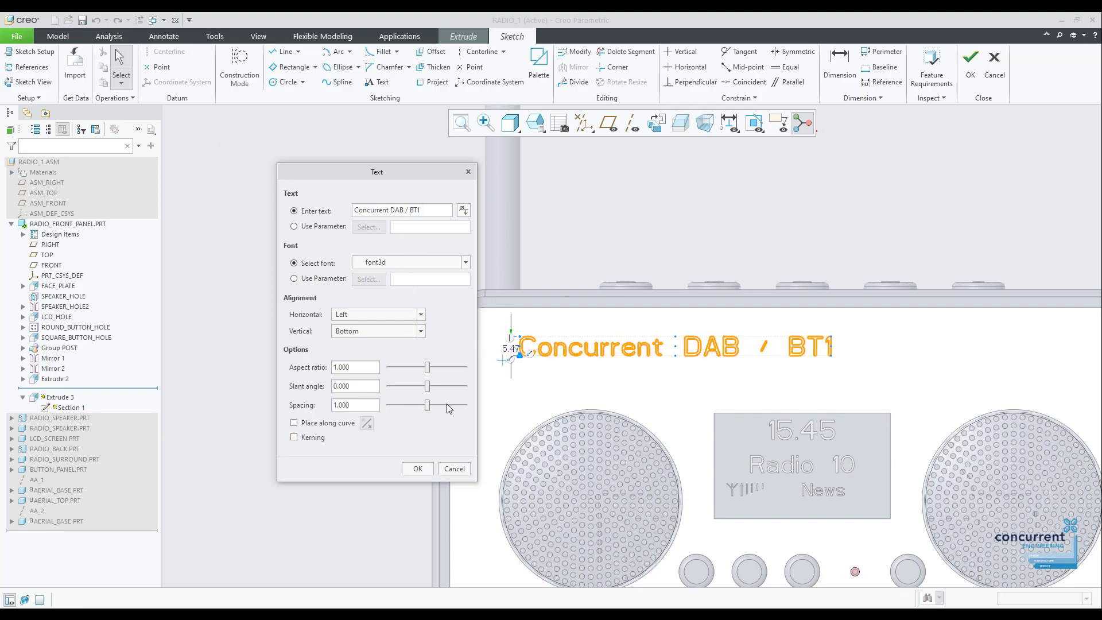
Set the "Concurrent DAB / BT1" text to Raleway Black with Middle vertical alignment and complete its extrusion on the radio front panel
{"action": "left_click", "coordinate": [466, 262]}
{"action": "scroll", "coordinate": [446, 430], "scroll_direction": "down", "scroll_amount": 10}
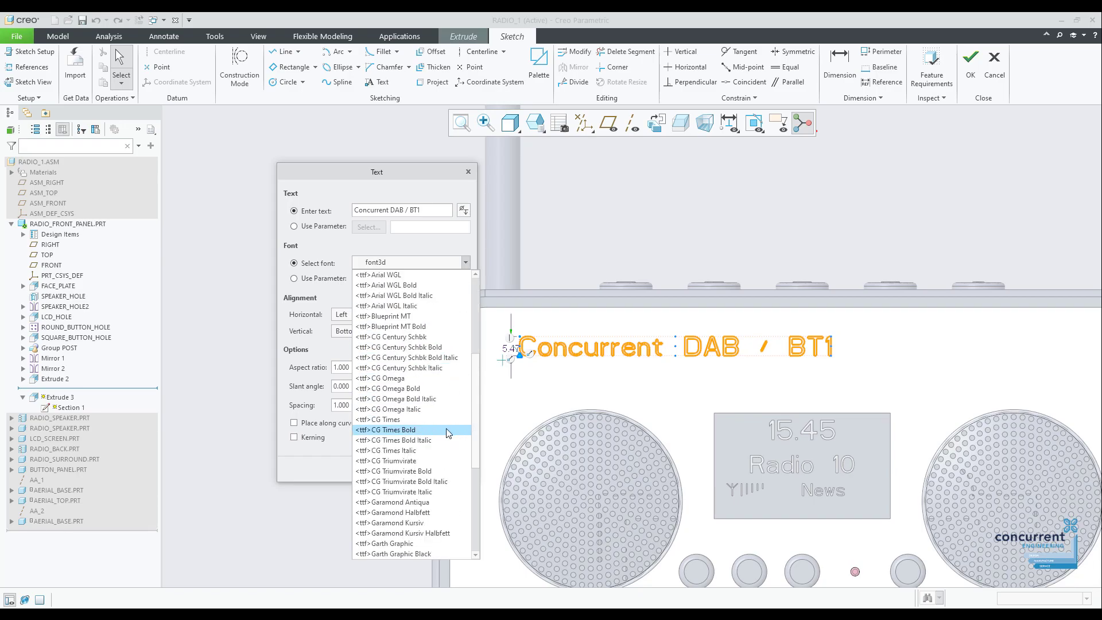
{"action": "left_click", "coordinate": [443, 455]}
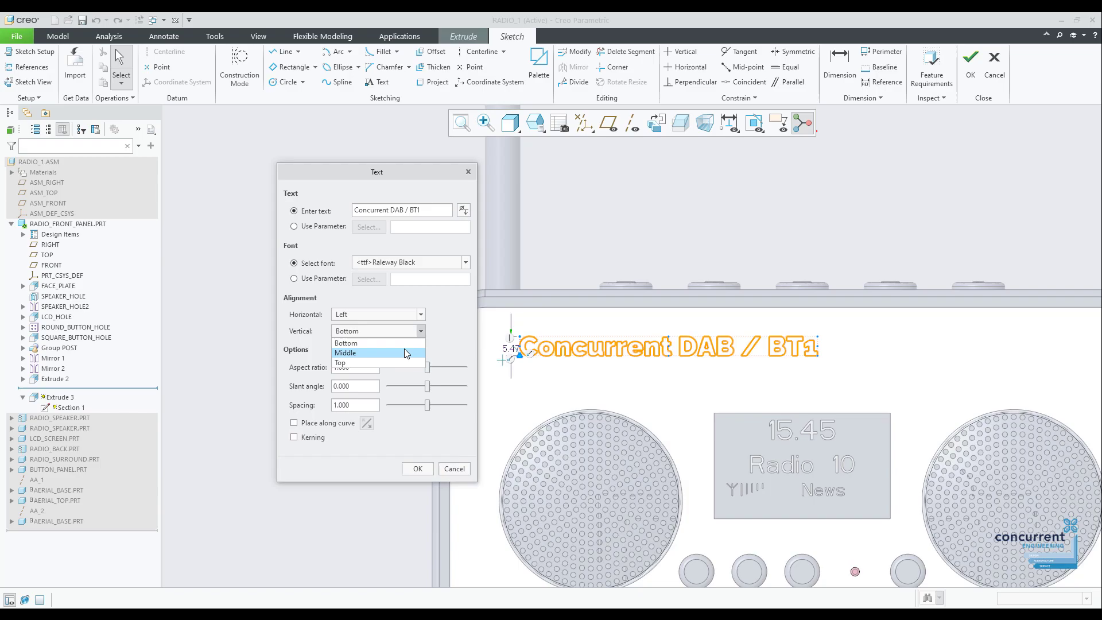
{"action": "left_click", "coordinate": [406, 353]}
{"action": "left_click", "coordinate": [419, 469]}
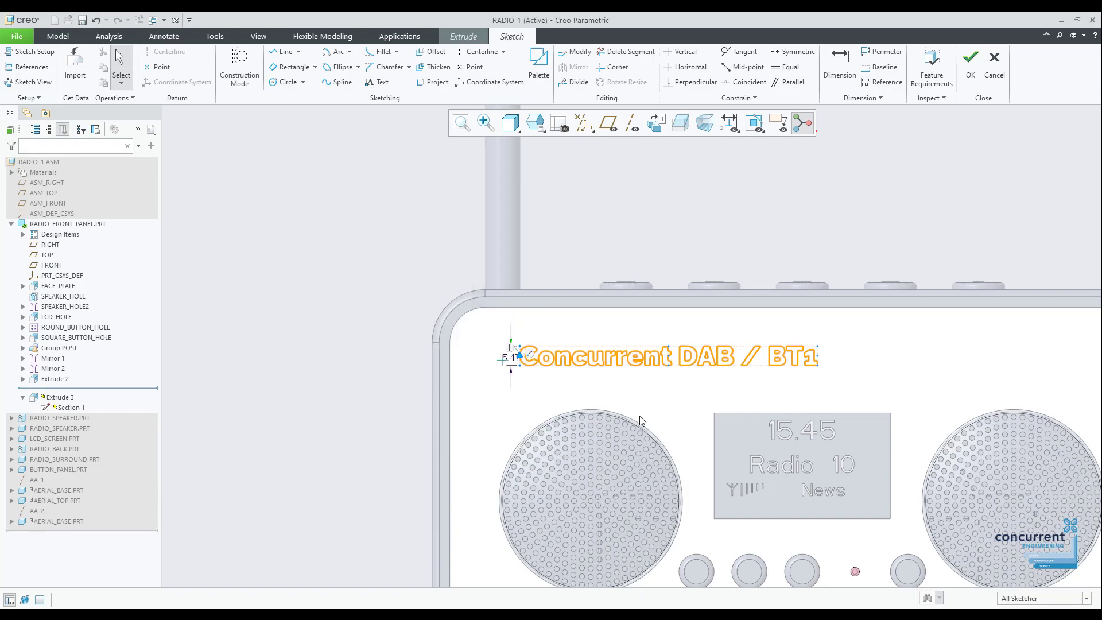
{"action": "left_click", "coordinate": [971, 61]}
{"action": "left_click", "coordinate": [497, 70]}
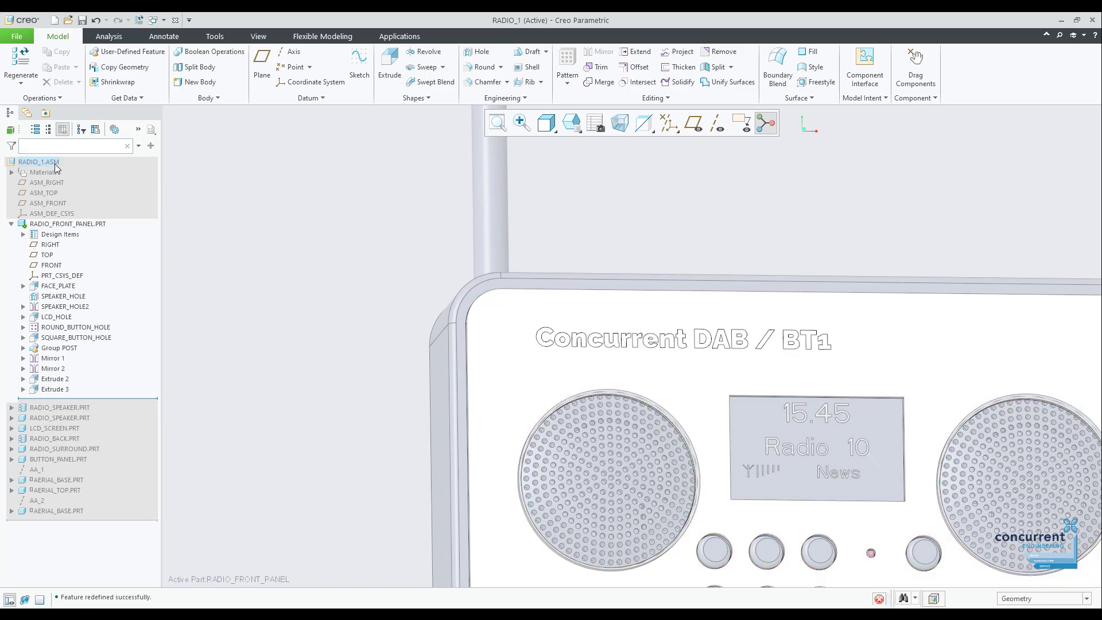
Activate the top-level RADIO_1.ASM assembly and return it to its default orientation
{"action": "key", "text": "ctrl+a"}
{"action": "key", "text": "ctrl+d"}
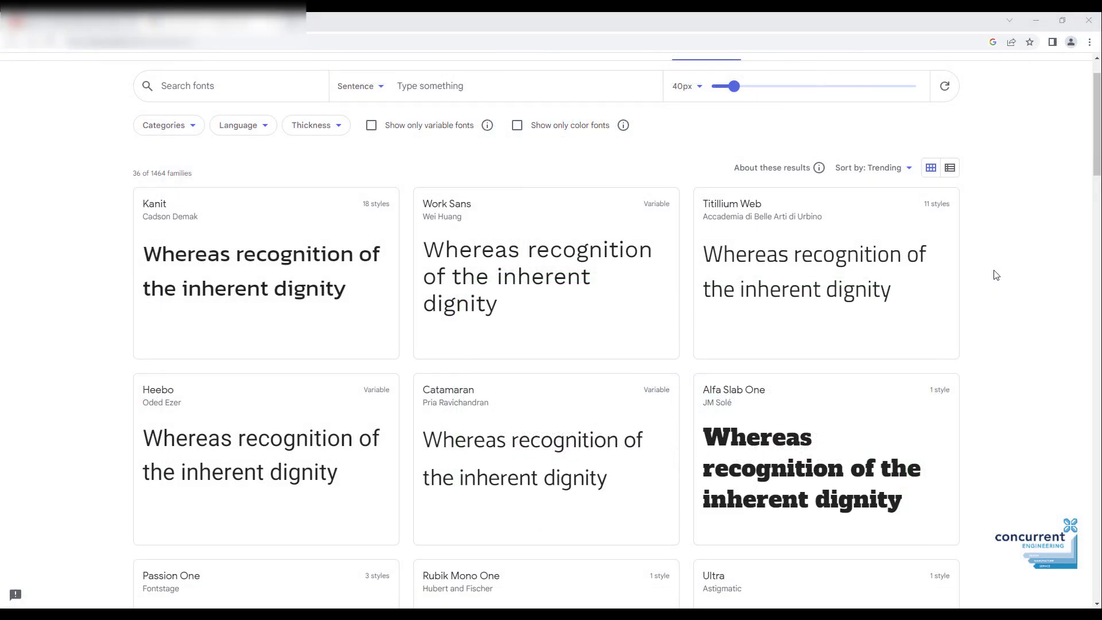
Browse the Google Fonts families and examine the Bowlby One specimen
{"action": "scroll", "coordinate": [997, 275], "scroll_direction": "down", "scroll_amount": 8}
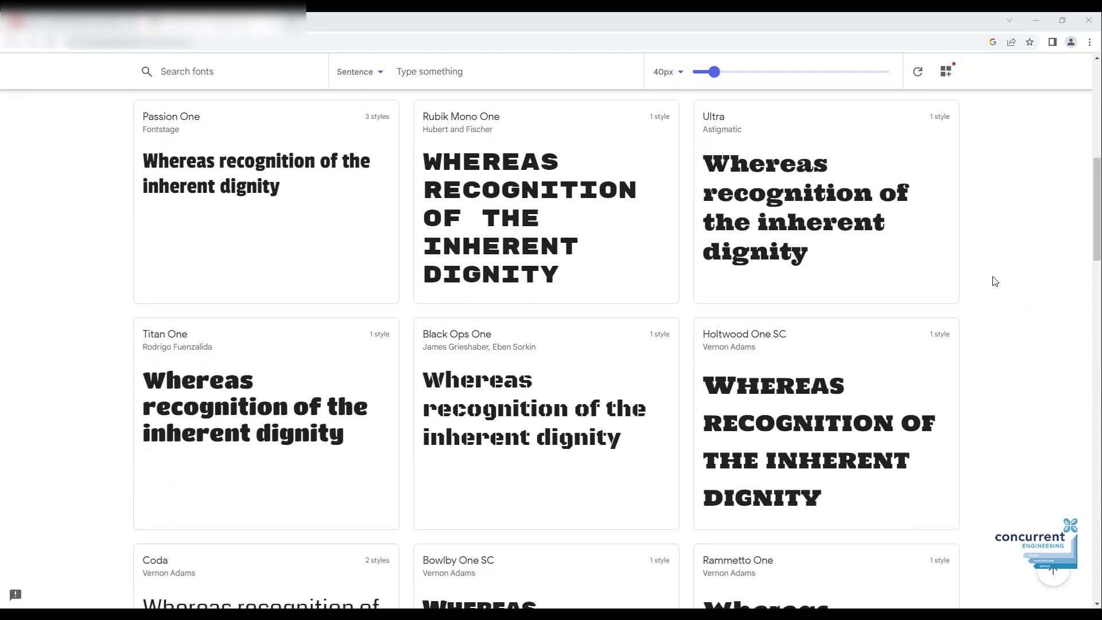
{"action": "scroll", "coordinate": [995, 281], "scroll_direction": "down", "scroll_amount": 6}
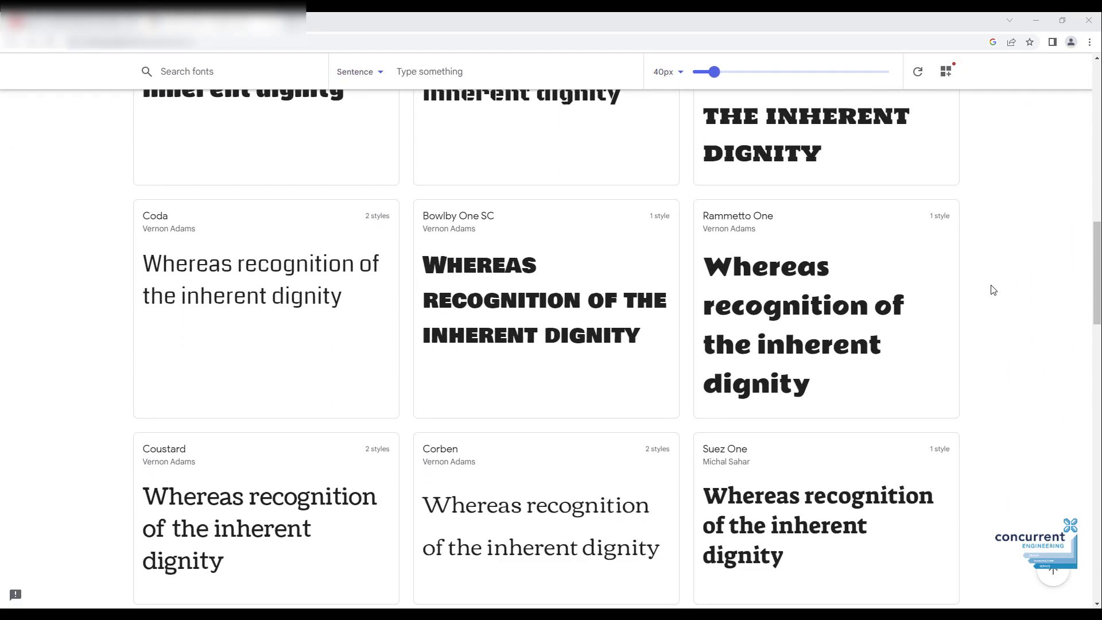
{"action": "scroll", "coordinate": [994, 290], "scroll_direction": "down", "scroll_amount": 9}
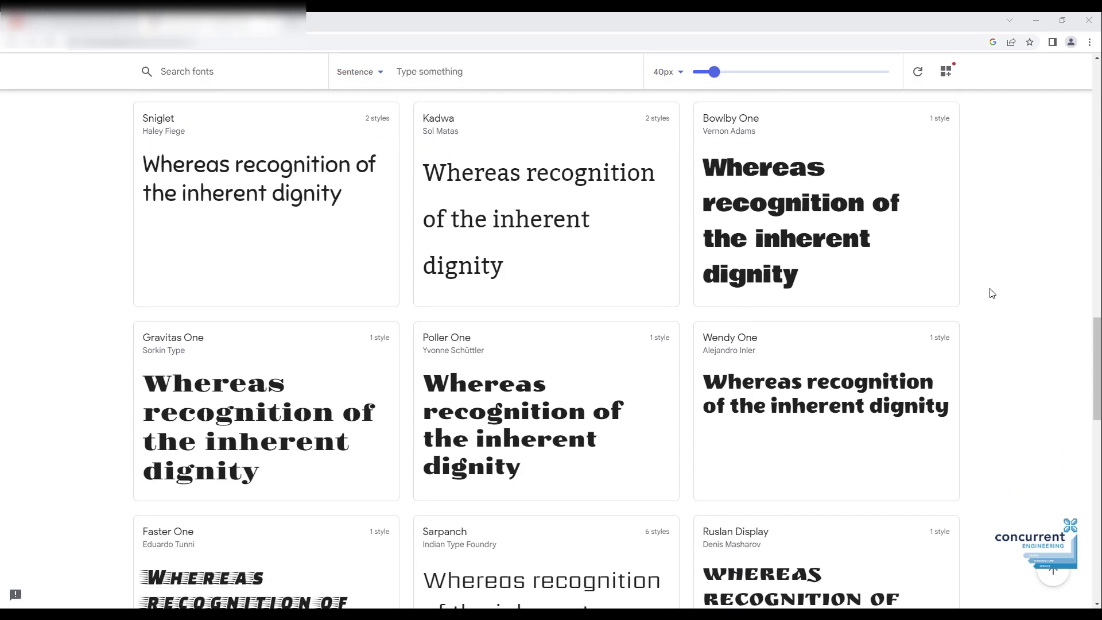
{"action": "left_click", "coordinate": [829, 248]}
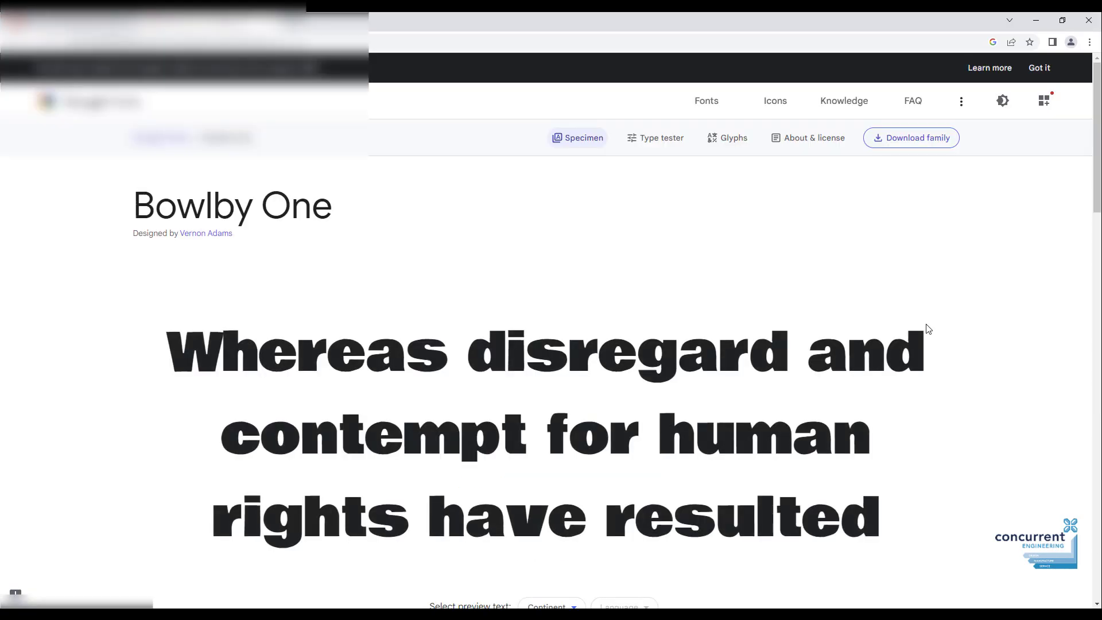
{"action": "scroll", "coordinate": [932, 329], "scroll_direction": "down", "scroll_amount": 8}
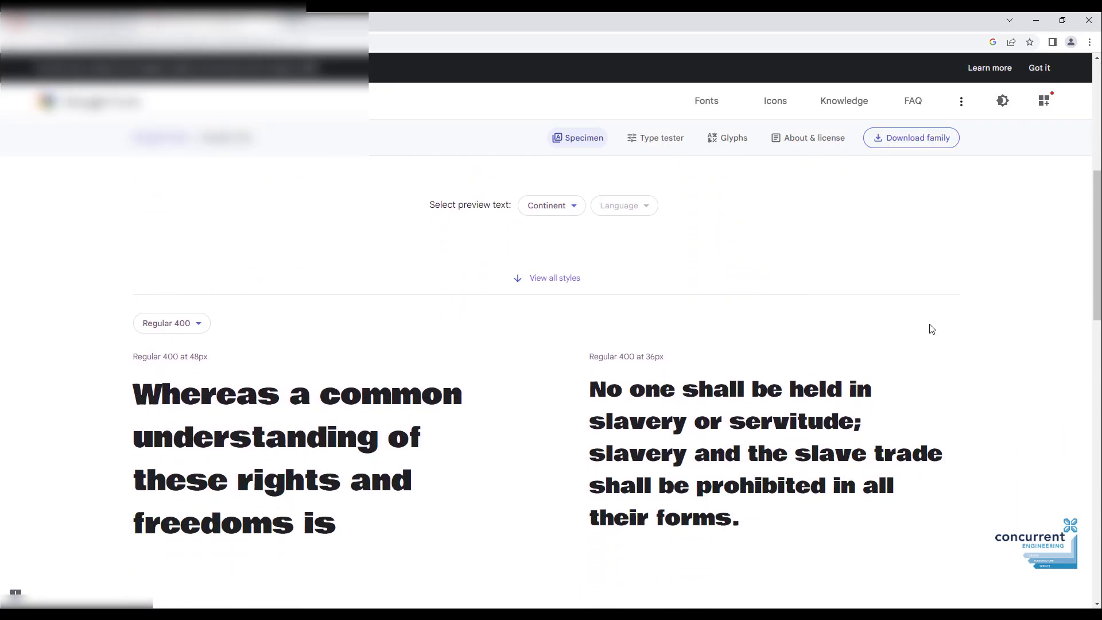
{"action": "scroll", "coordinate": [932, 329], "scroll_direction": "down", "scroll_amount": 2}
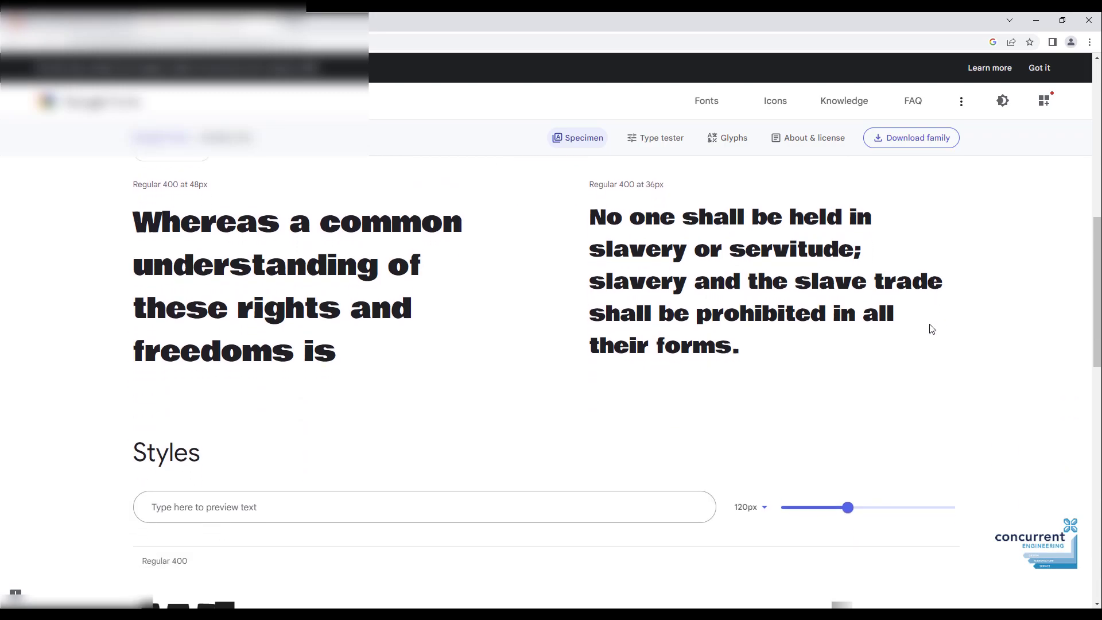
{"action": "key", "text": "alt+Left"}
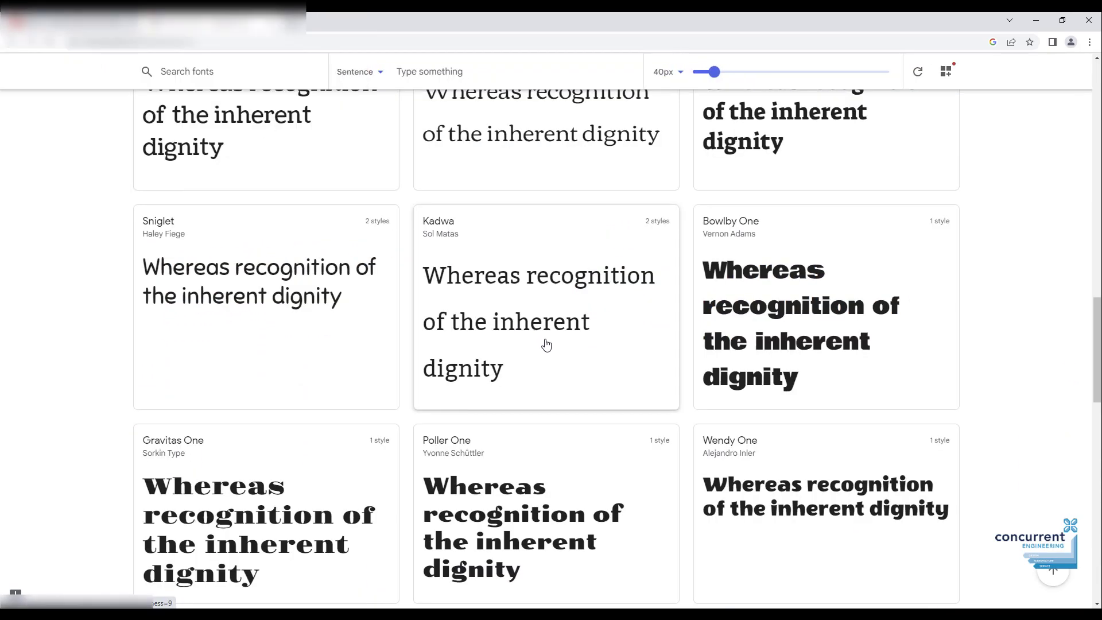
{"action": "scroll", "coordinate": [708, 351], "scroll_direction": "down", "scroll_amount": 6}
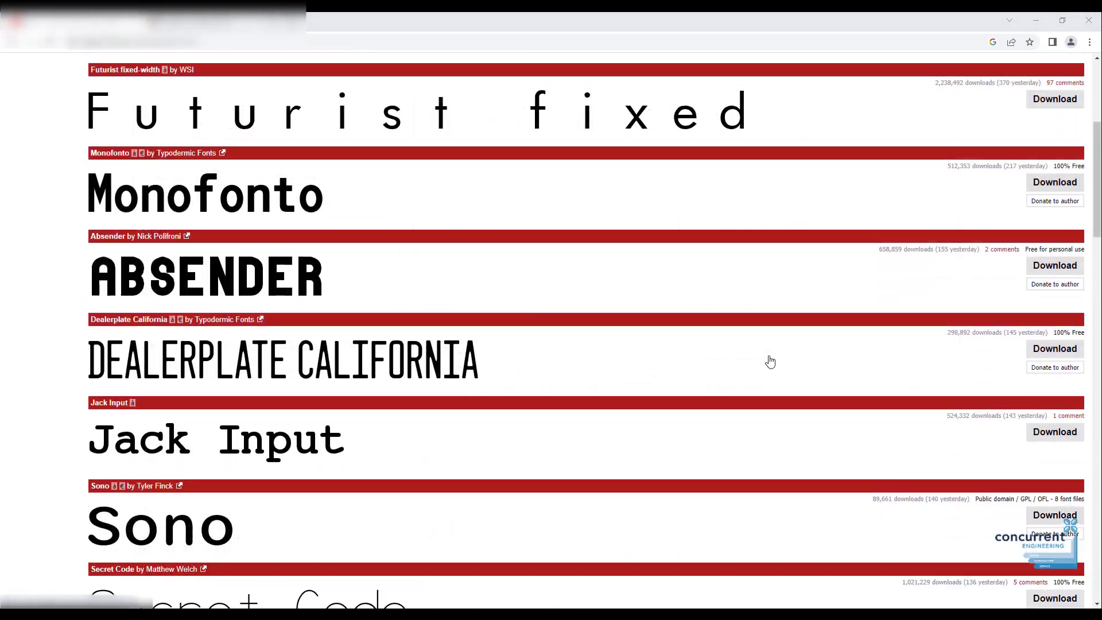
Look through the fixed-width fonts on DaFont and examine the Jack Input and Monofur character sets
{"action": "scroll", "coordinate": [770, 361], "scroll_direction": "down", "scroll_amount": 4}
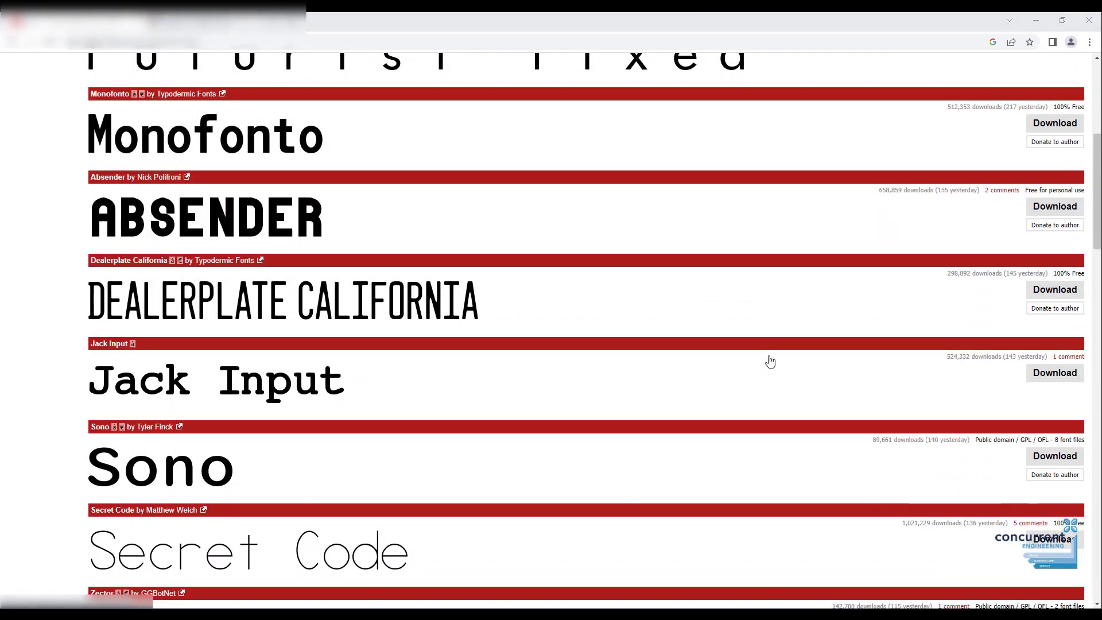
{"action": "scroll", "coordinate": [770, 362], "scroll_direction": "up", "scroll_amount": 2}
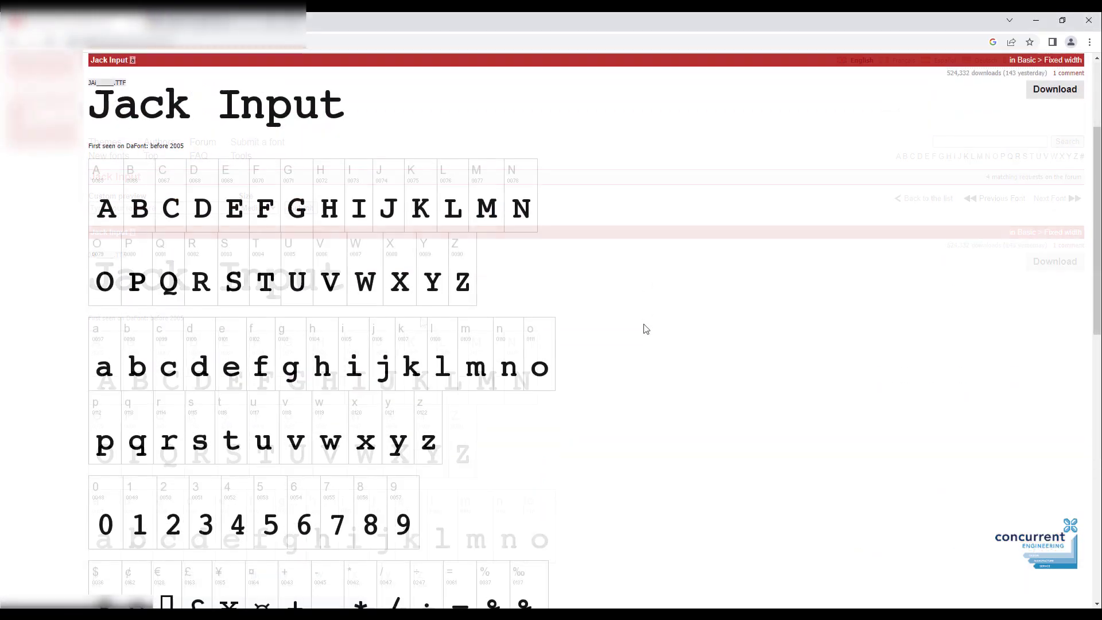
{"action": "scroll", "coordinate": [645, 328], "scroll_direction": "down", "scroll_amount": 2}
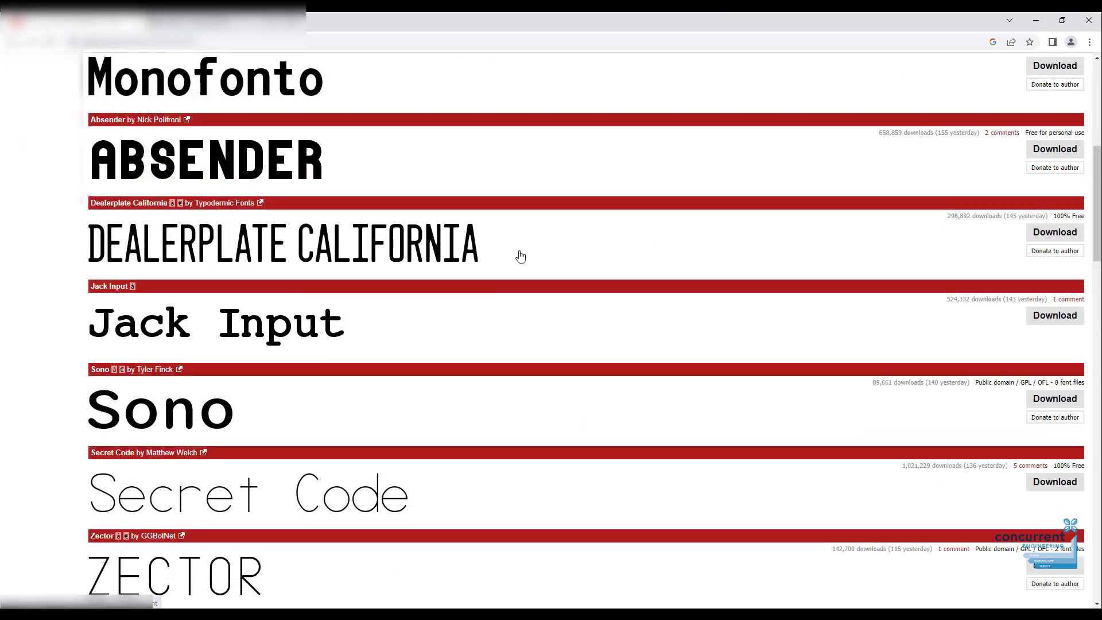
{"action": "scroll", "coordinate": [522, 256], "scroll_direction": "down", "scroll_amount": 10}
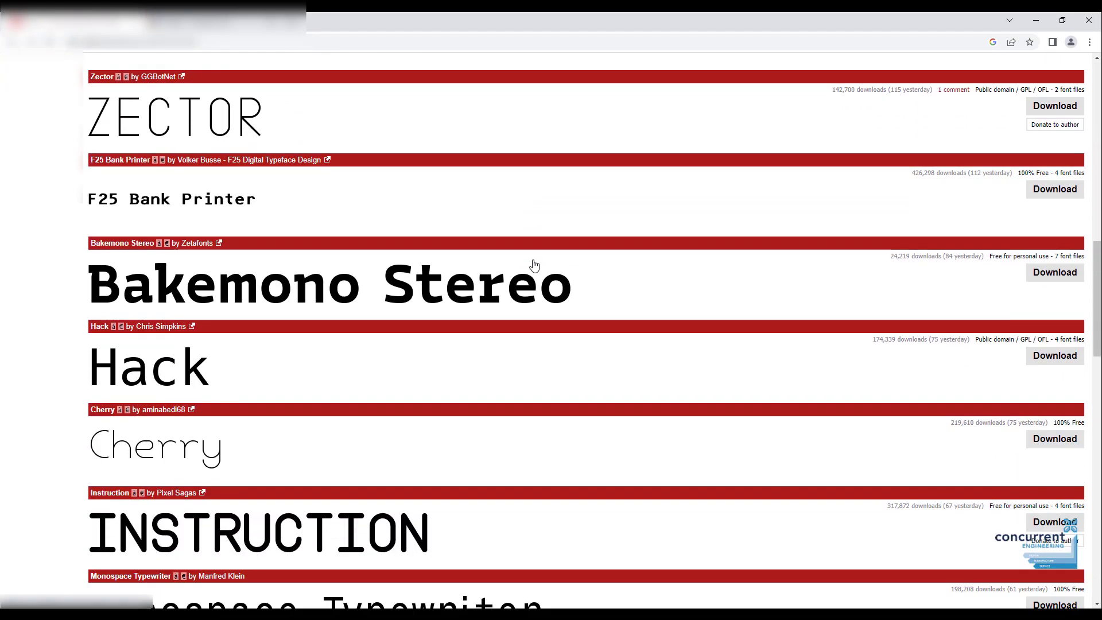
{"action": "scroll", "coordinate": [603, 368], "scroll_direction": "down", "scroll_amount": 6}
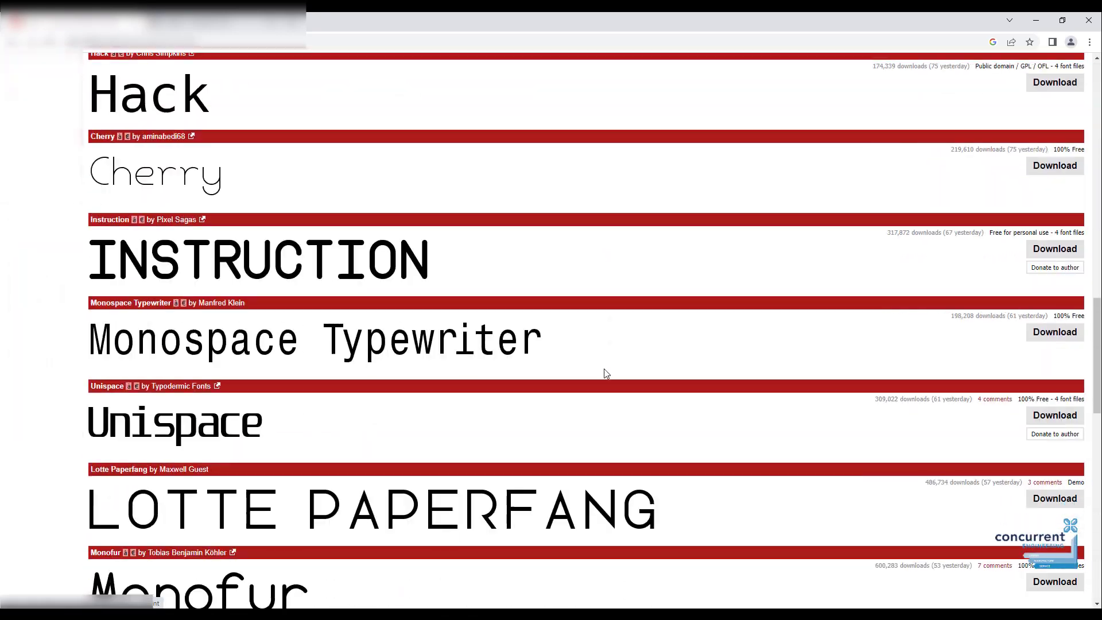
{"action": "scroll", "coordinate": [606, 376], "scroll_direction": "down", "scroll_amount": 4}
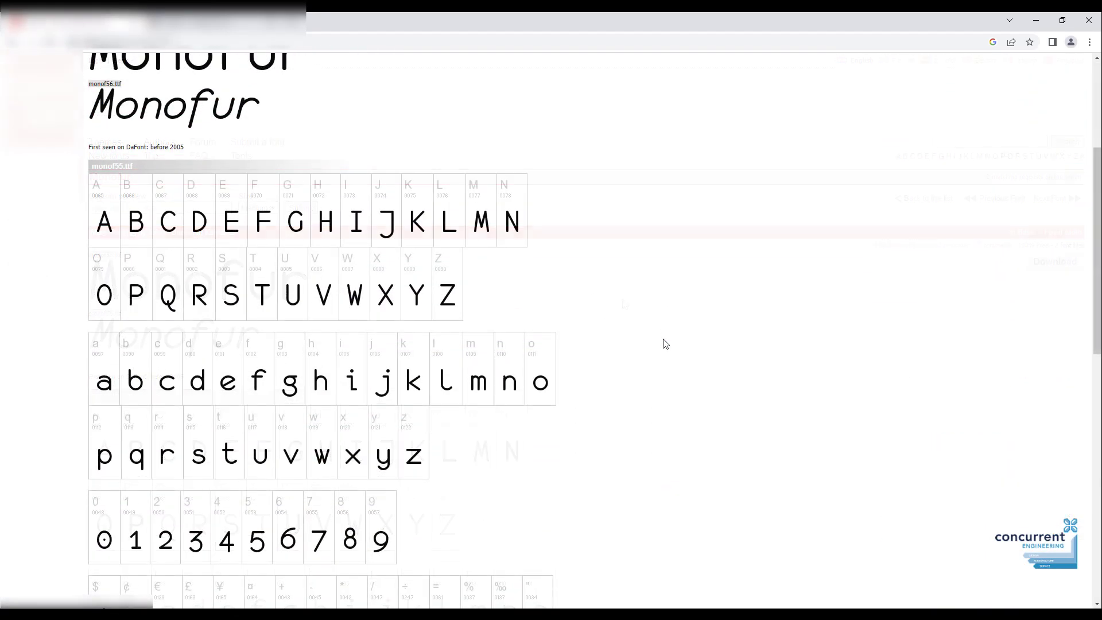
{"action": "scroll", "coordinate": [662, 343], "scroll_direction": "down", "scroll_amount": 3}
{"action": "scroll", "coordinate": [665, 343], "scroll_direction": "up", "scroll_amount": 5}
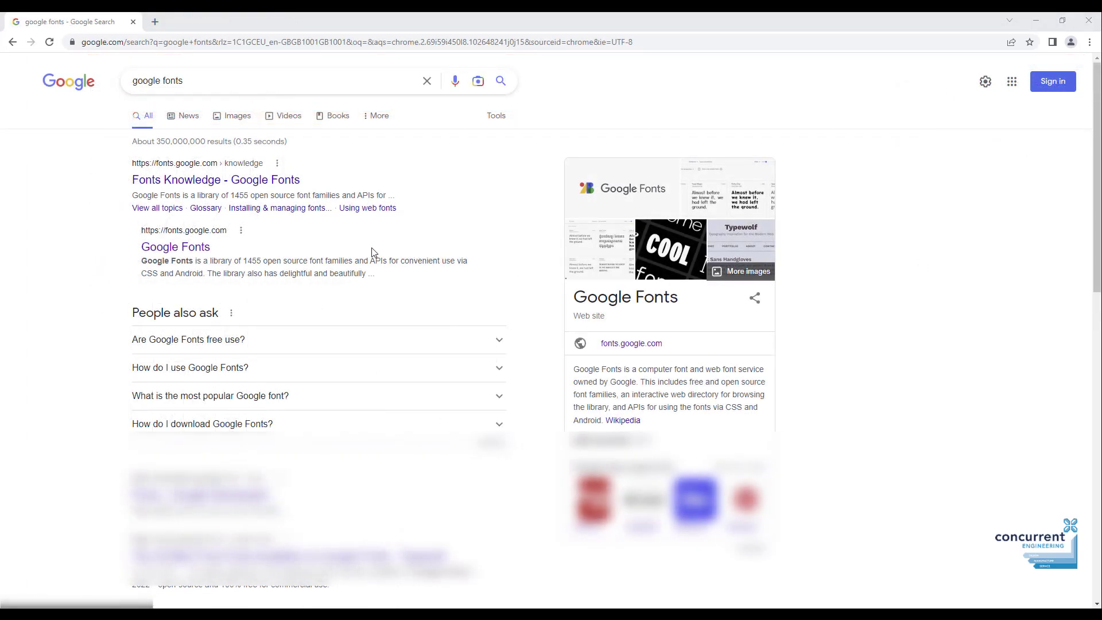
Open the Google Fonts site from the search results, find the Raleway family with "ralewa" and open its specimen page
{"action": "left_click", "coordinate": [193, 249]}
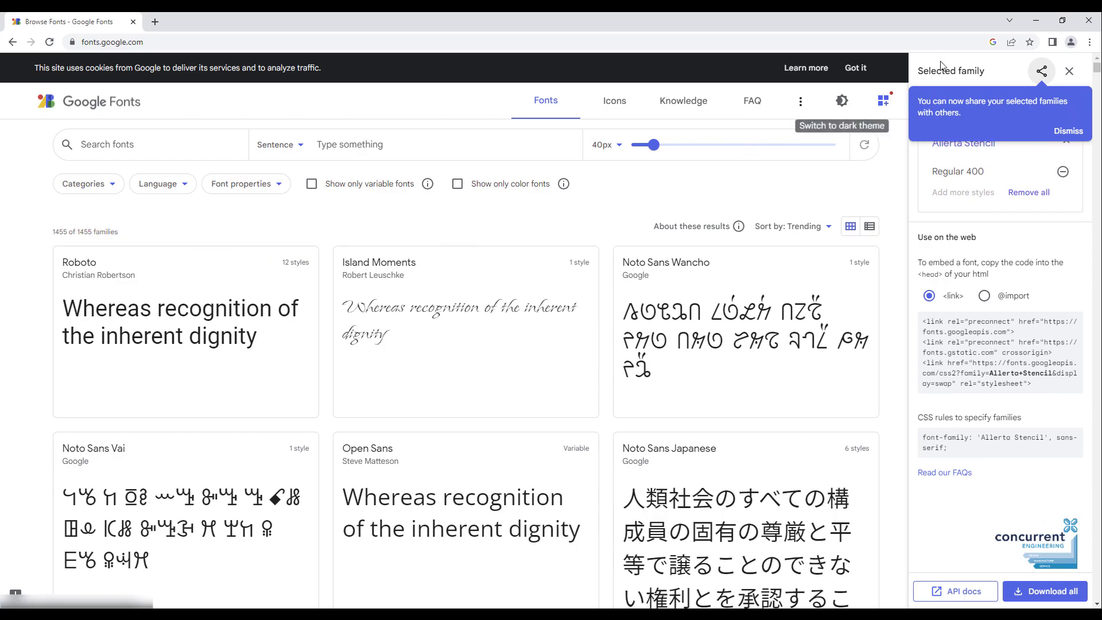
{"action": "left_click", "coordinate": [1069, 132]}
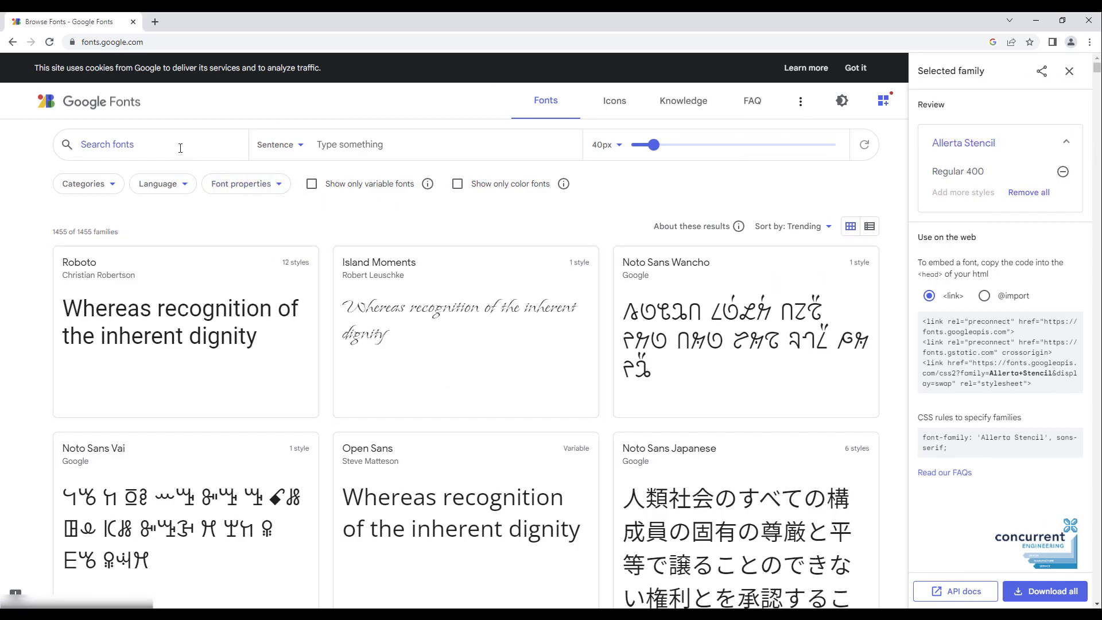
{"action": "left_click", "coordinate": [181, 147]}
{"action": "type", "text": "ralewa"}
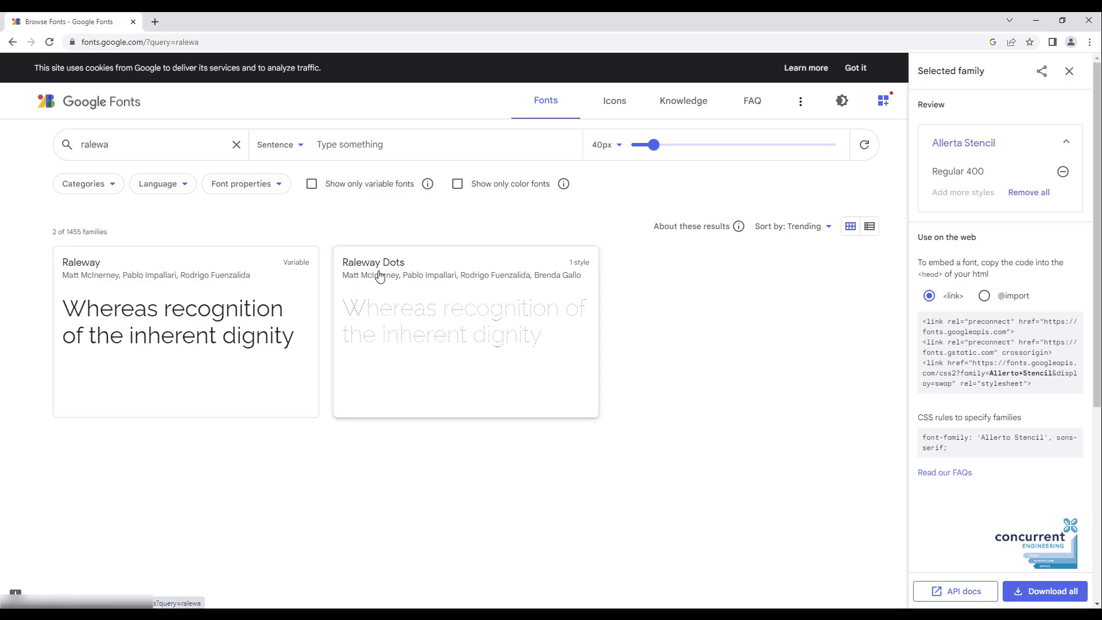
{"action": "left_click", "coordinate": [264, 323]}
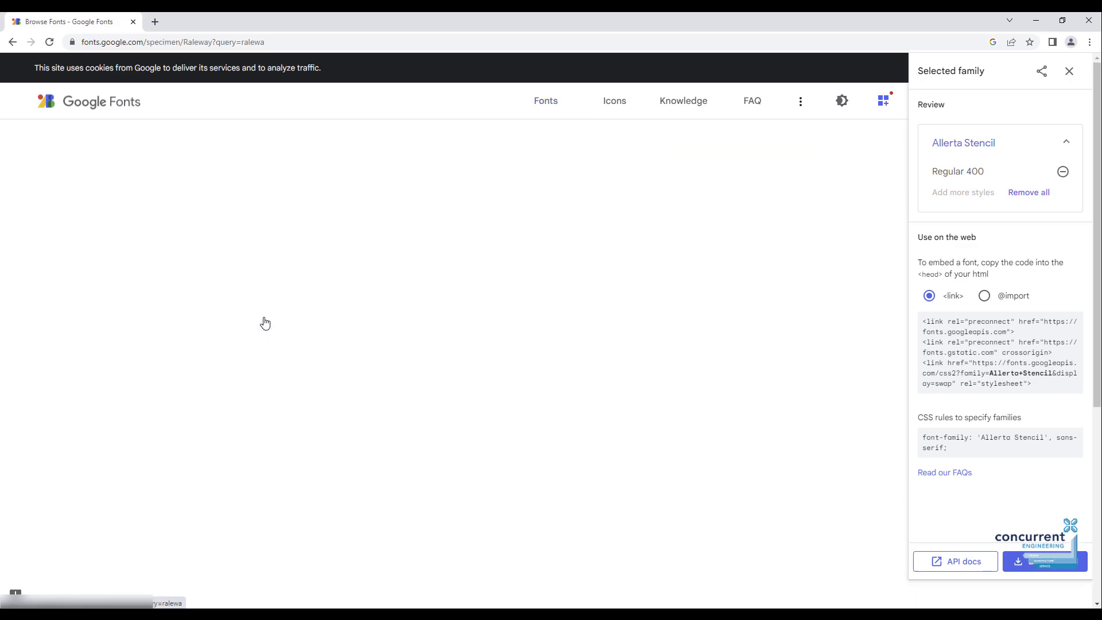
Add the Raleway SemiBold 600 style to the selected families and download all of them
{"action": "scroll", "coordinate": [688, 382], "scroll_direction": "down", "scroll_amount": 20}
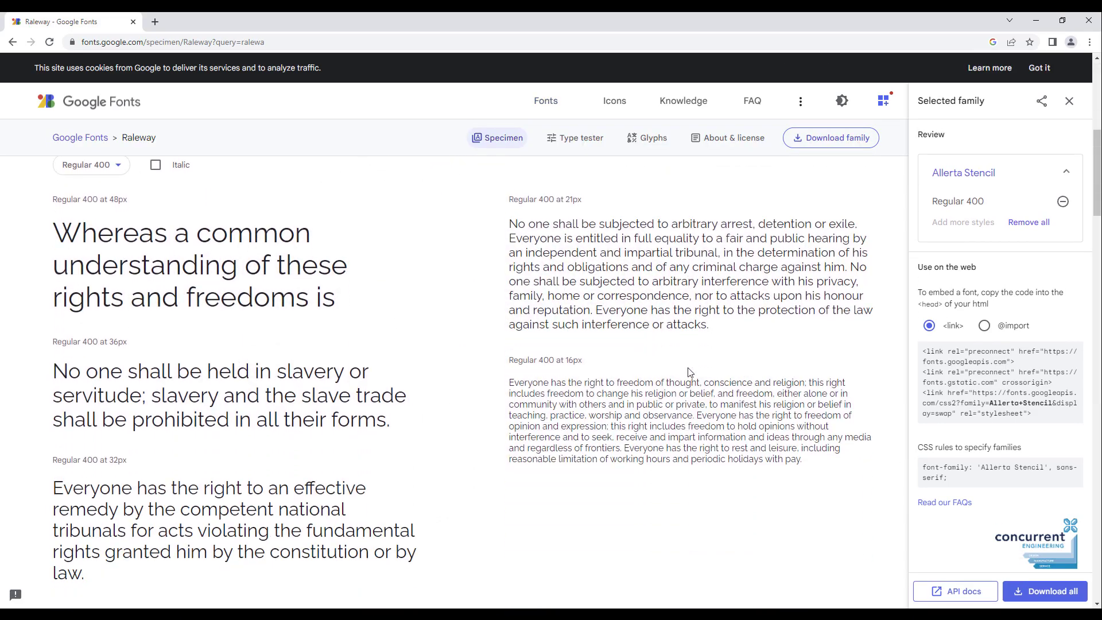
{"action": "scroll", "coordinate": [787, 362], "scroll_direction": "down", "scroll_amount": 8}
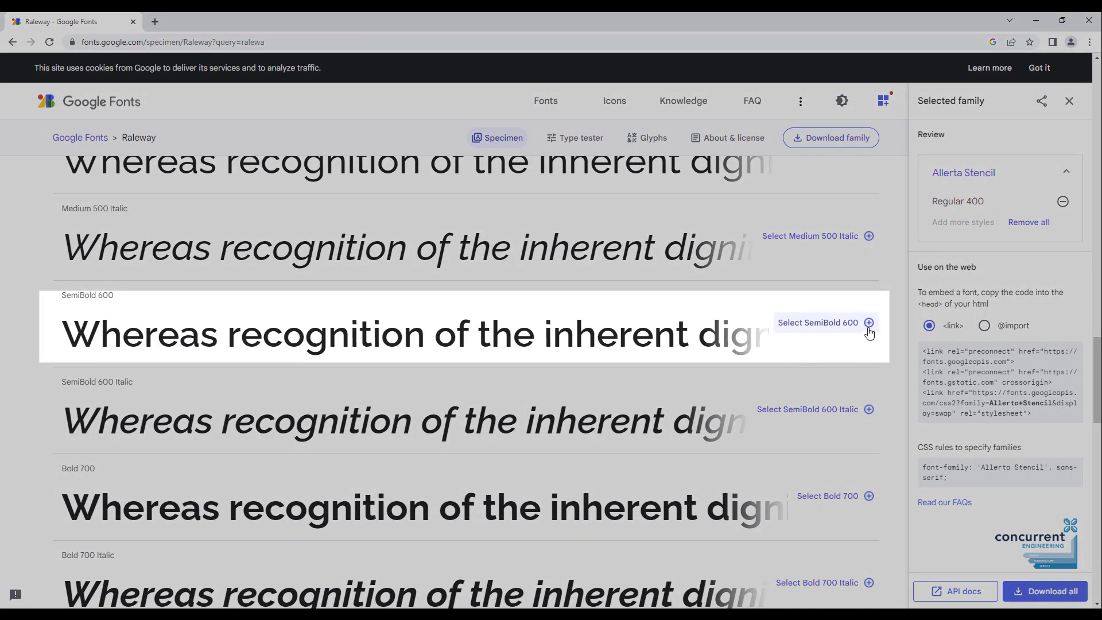
{"action": "left_click", "coordinate": [870, 327]}
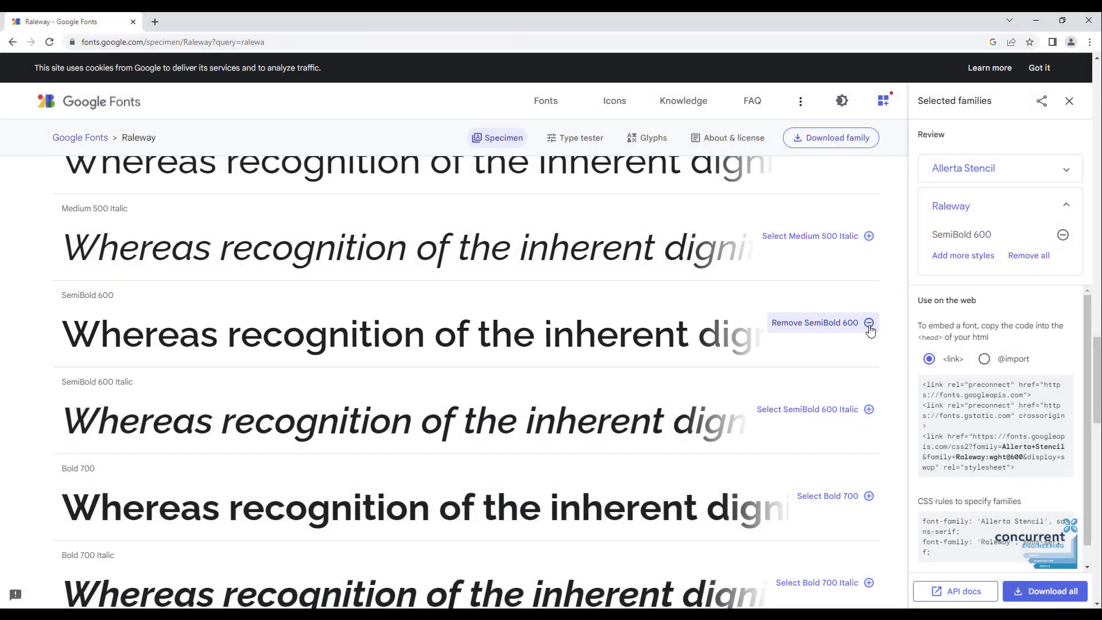
{"action": "left_click", "coordinate": [870, 327]}
{"action": "left_click", "coordinate": [870, 326]}
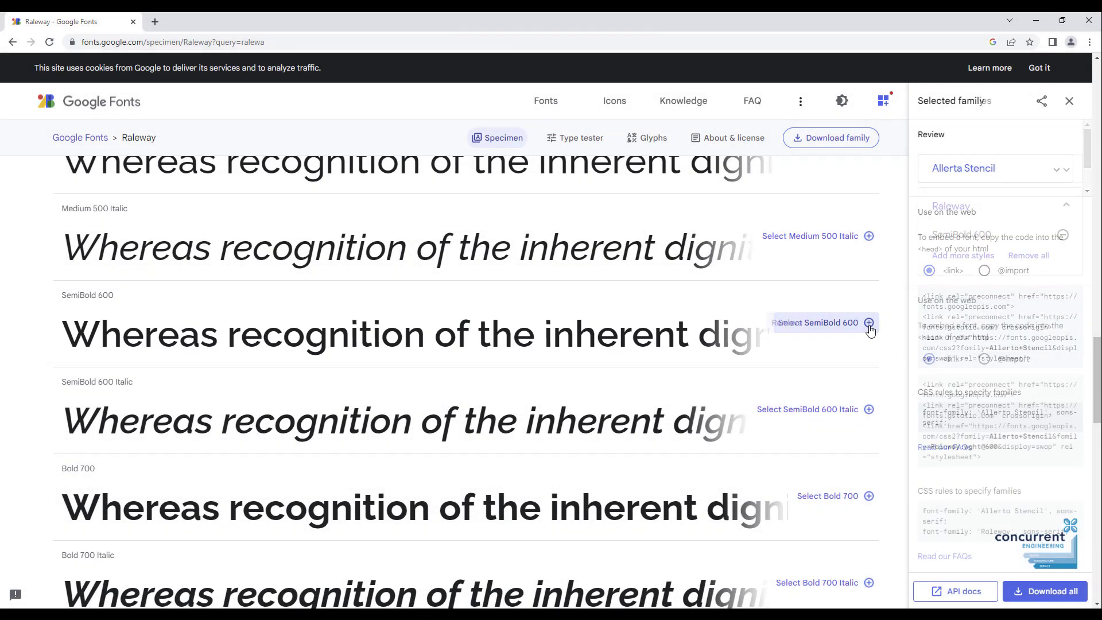
{"action": "left_click", "coordinate": [1070, 599]}
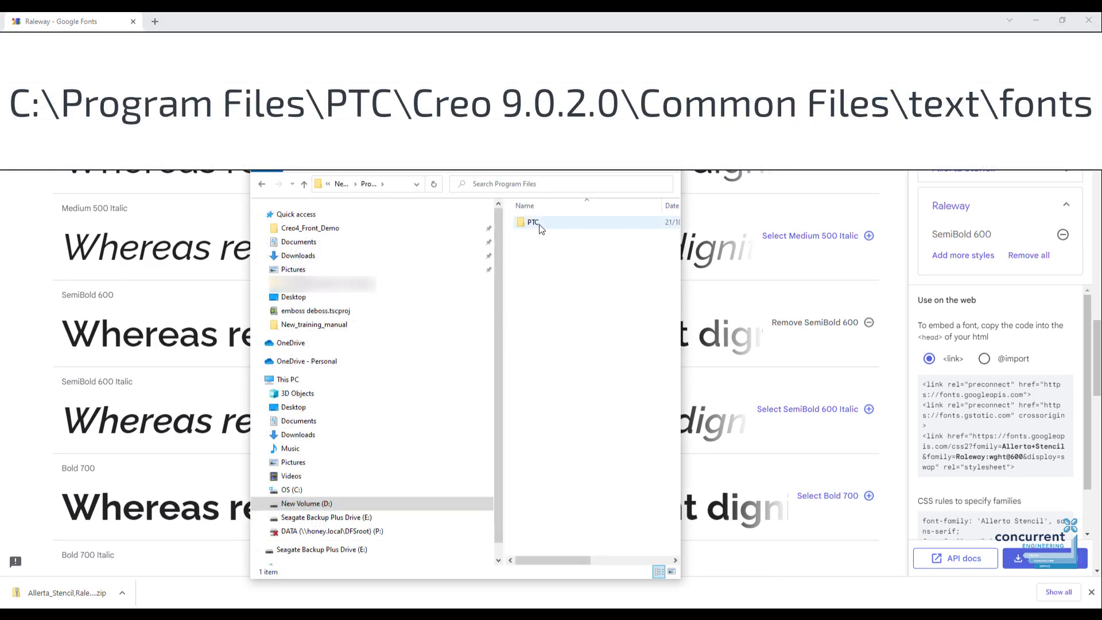
In File Explorer, paste the copied font file into the PTC\Creo 9.0.2.0\Common Files\text\fonts folder
{"action": "double_click", "coordinate": [536, 223]}
{"action": "double_click", "coordinate": [556, 282]}
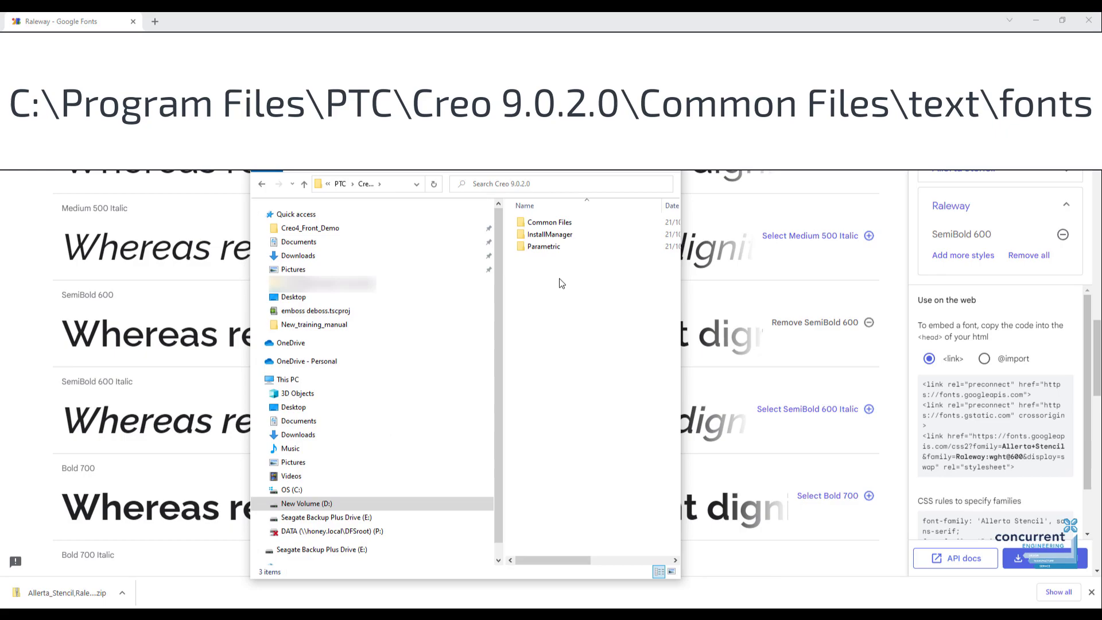
{"action": "left_click", "coordinate": [559, 224]}
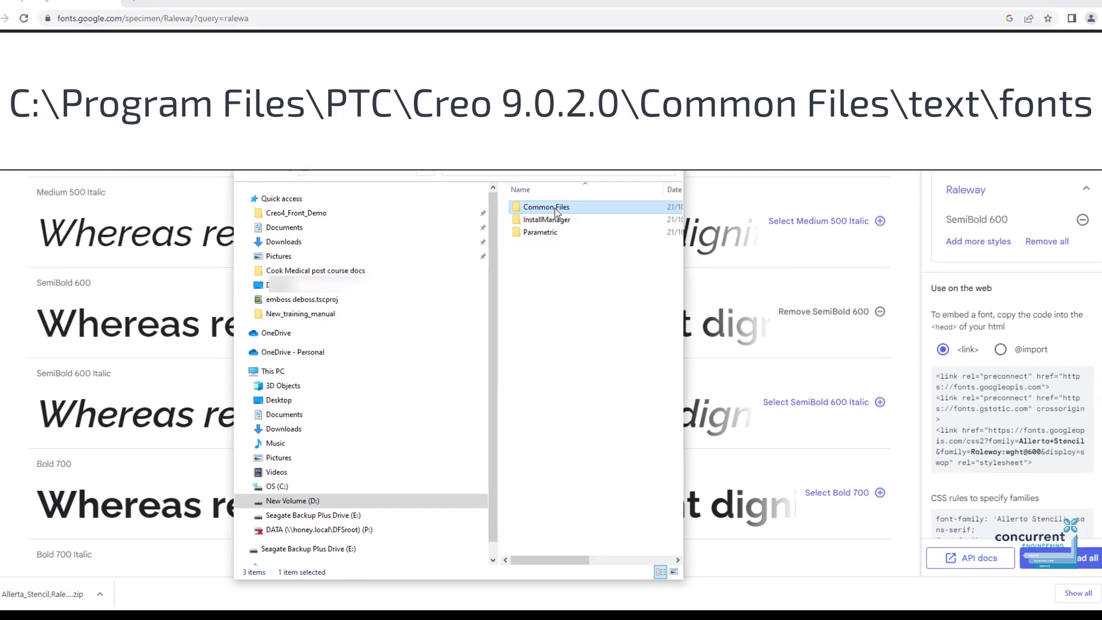
{"action": "double_click", "coordinate": [556, 208]}
{"action": "scroll", "coordinate": [595, 380], "scroll_direction": "down", "scroll_amount": 5}
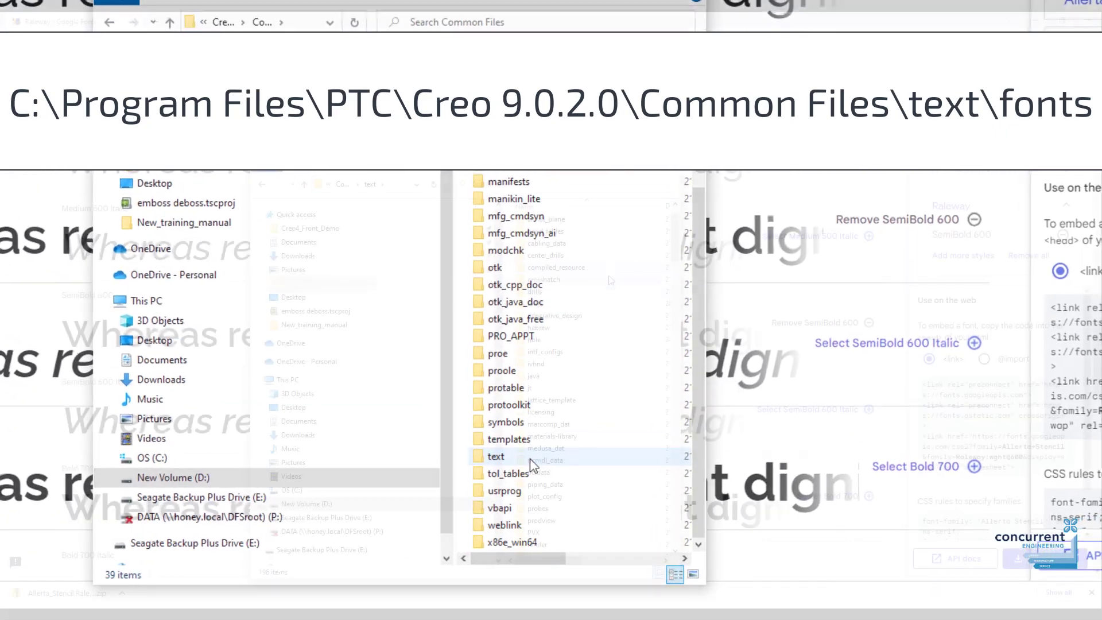
{"action": "double_click", "coordinate": [496, 456]}
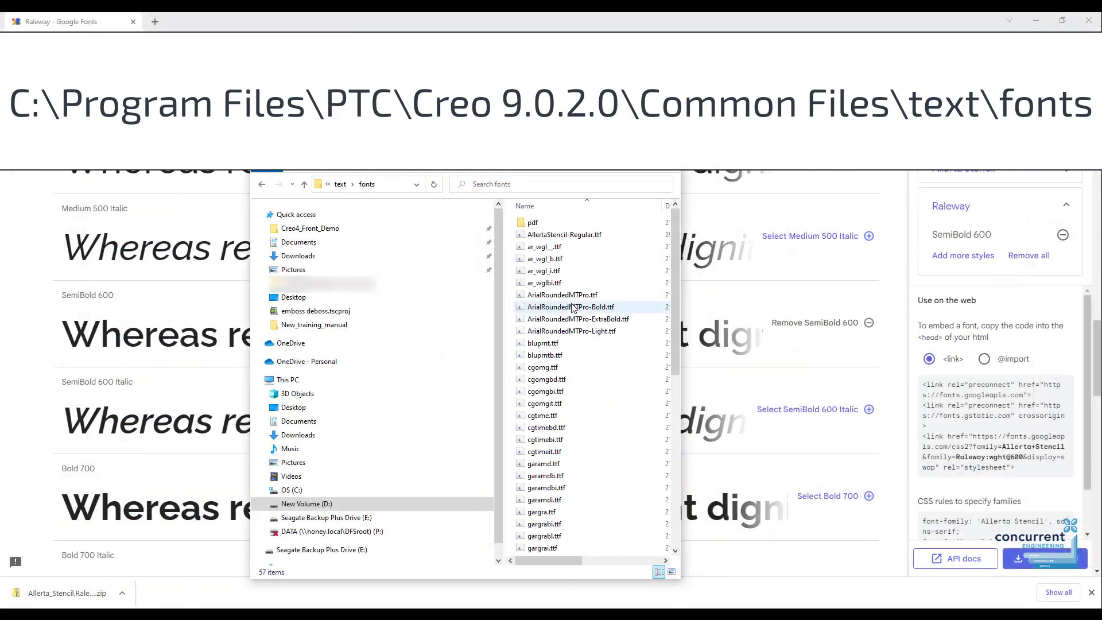
{"action": "right_click", "coordinate": [610, 374]}
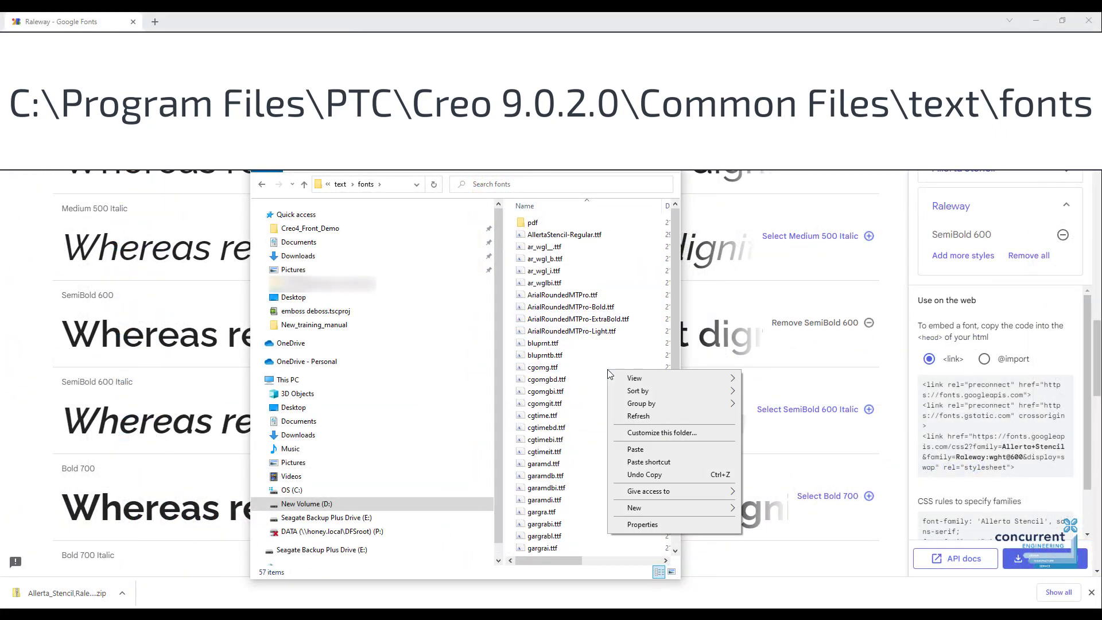
{"action": "left_click", "coordinate": [636, 449]}
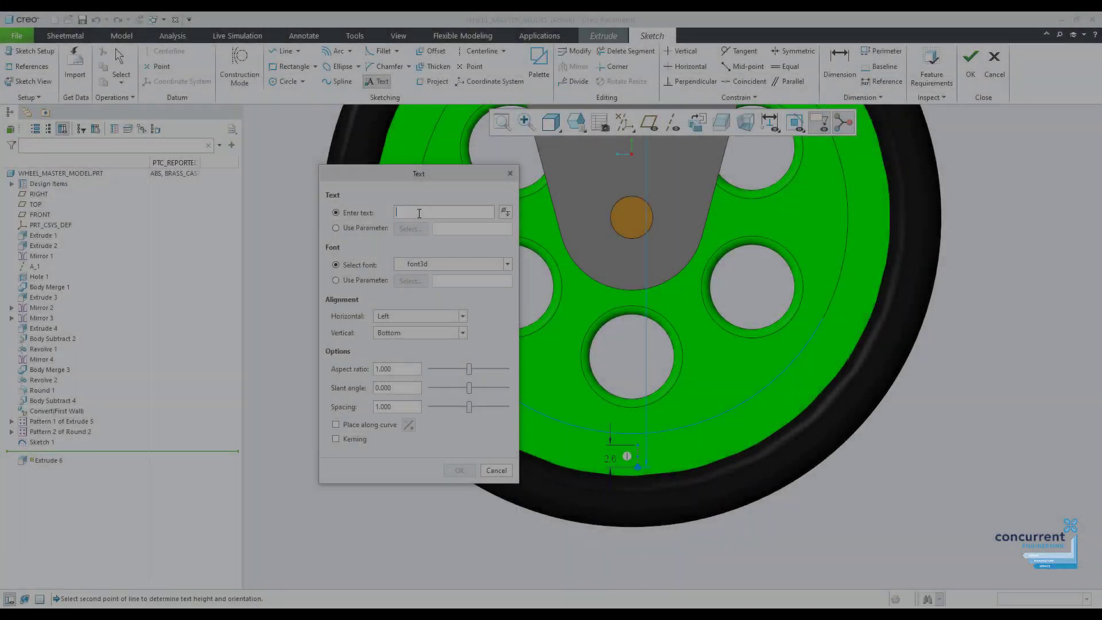
In Creo Parametric, enter "Spin Wheel 1200" as the wheel's sketch text and set its font to Raleway Black
{"action": "type", "text": "Spin Wheel 1200"}
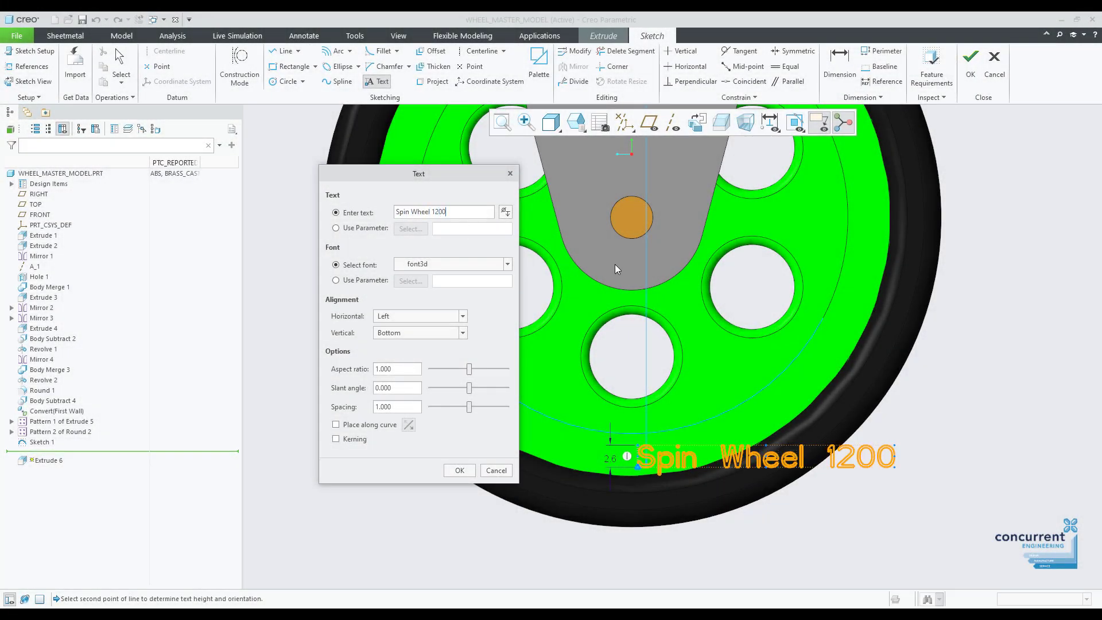
{"action": "left_click", "coordinate": [508, 264]}
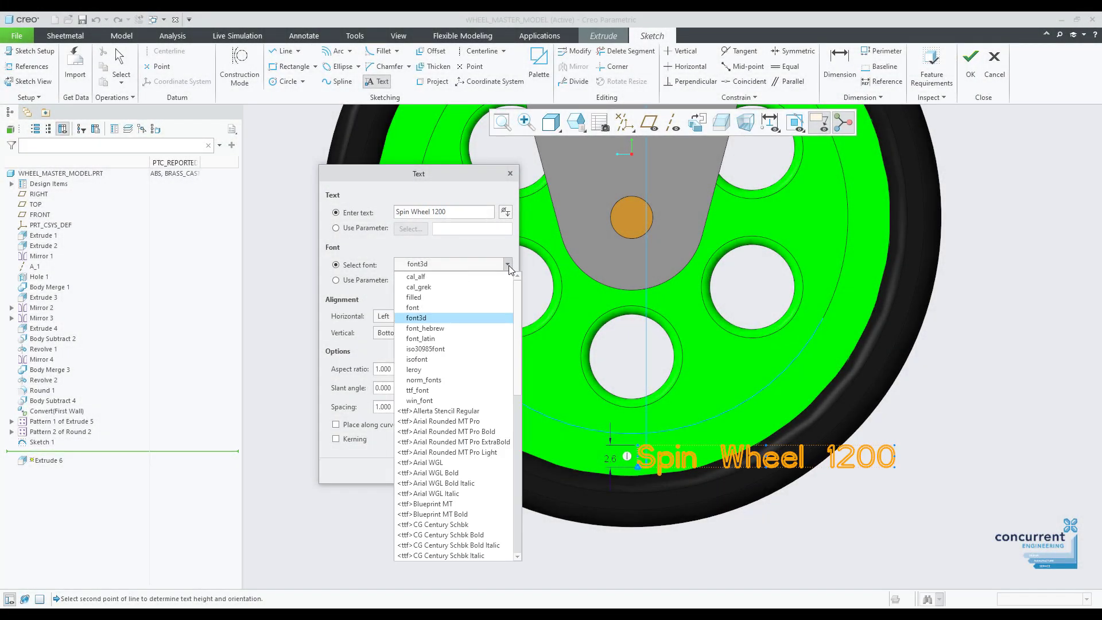
{"action": "scroll", "coordinate": [491, 457], "scroll_direction": "down", "scroll_amount": 5}
{"action": "left_click", "coordinate": [434, 443]}
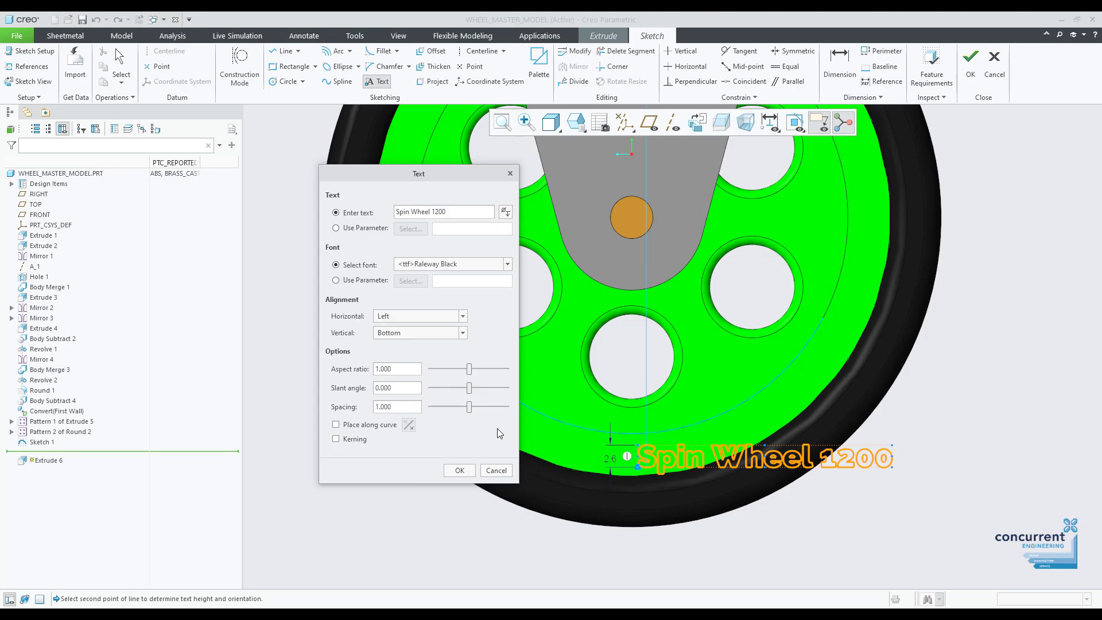
Place the text along the construction arc, centred horizontally with Top vertical alignment, and complete the extruded cut into the wheel face
{"action": "left_click", "coordinate": [372, 425]}
{"action": "left_click", "coordinate": [463, 333]}
{"action": "left_click", "coordinate": [434, 363]}
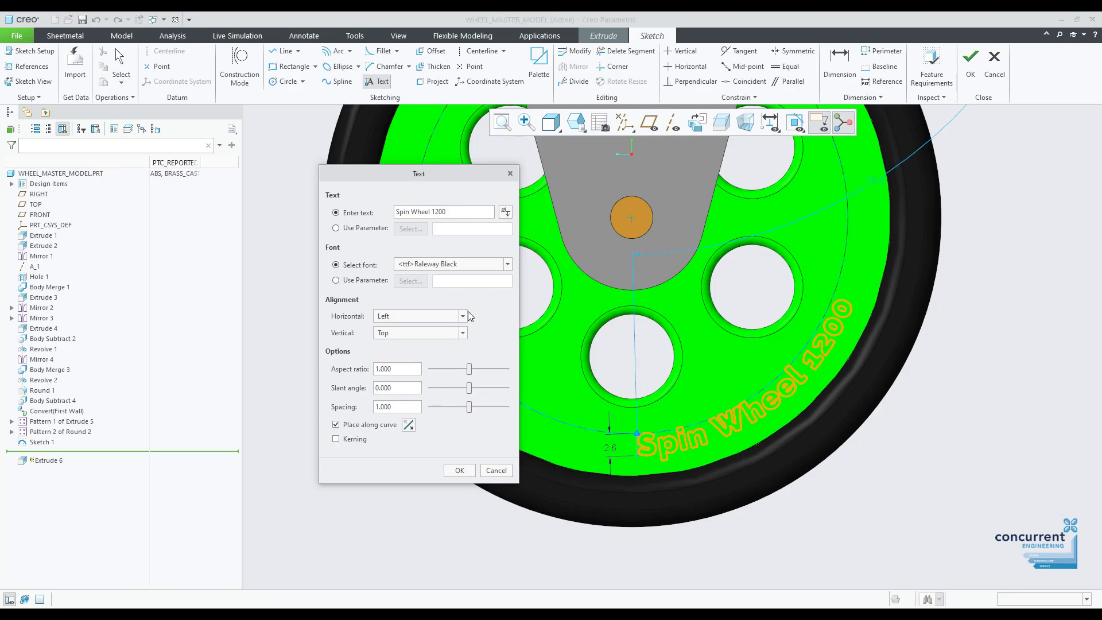
{"action": "left_click", "coordinate": [464, 316]}
{"action": "left_click", "coordinate": [432, 345]}
{"action": "left_click", "coordinate": [467, 471]}
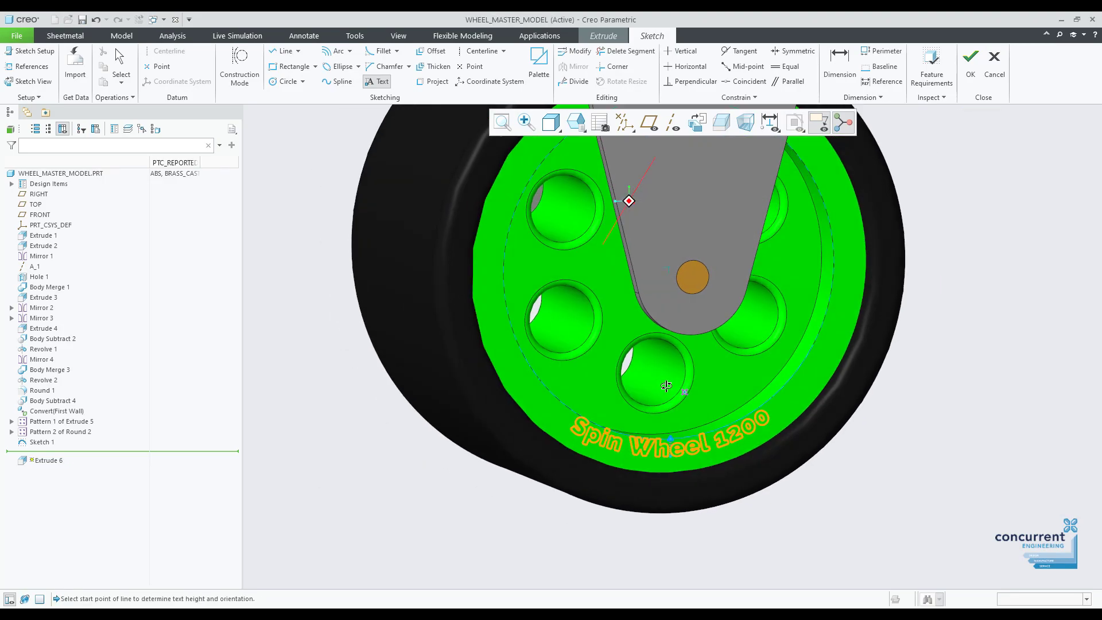
{"action": "left_click", "coordinate": [970, 66]}
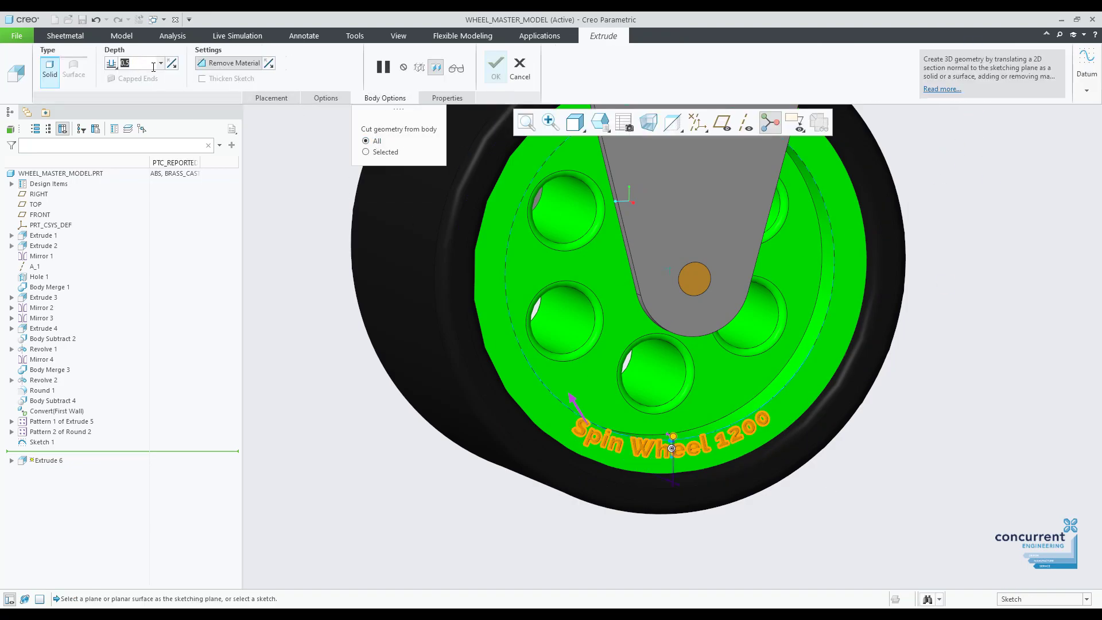
{"action": "middle_click_drag", "start_coordinate": [720, 466], "coordinate": [722, 431]}
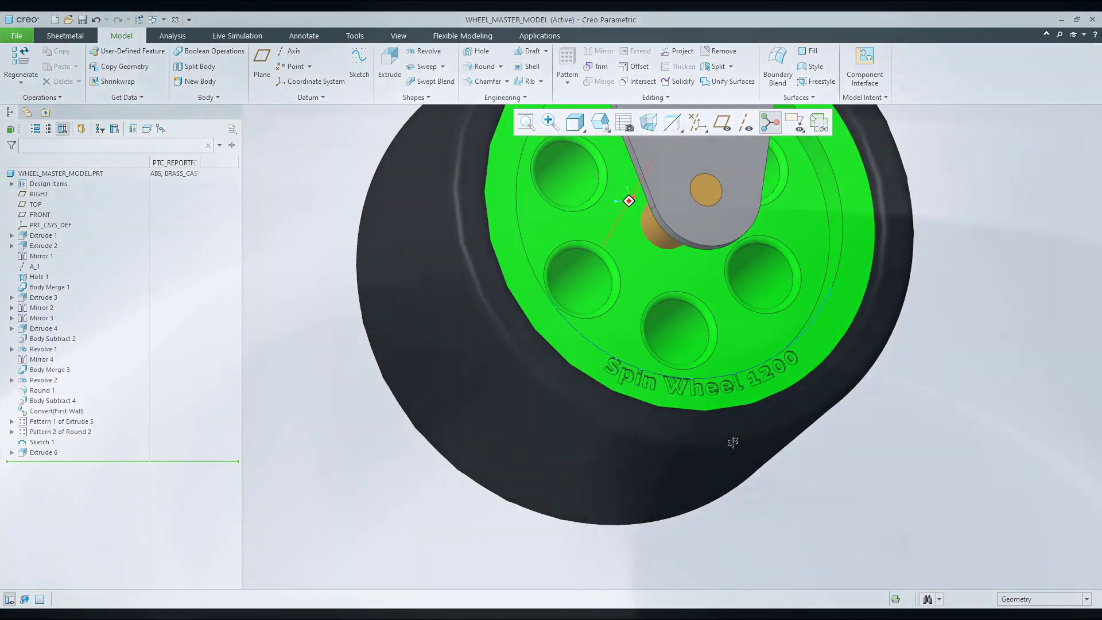